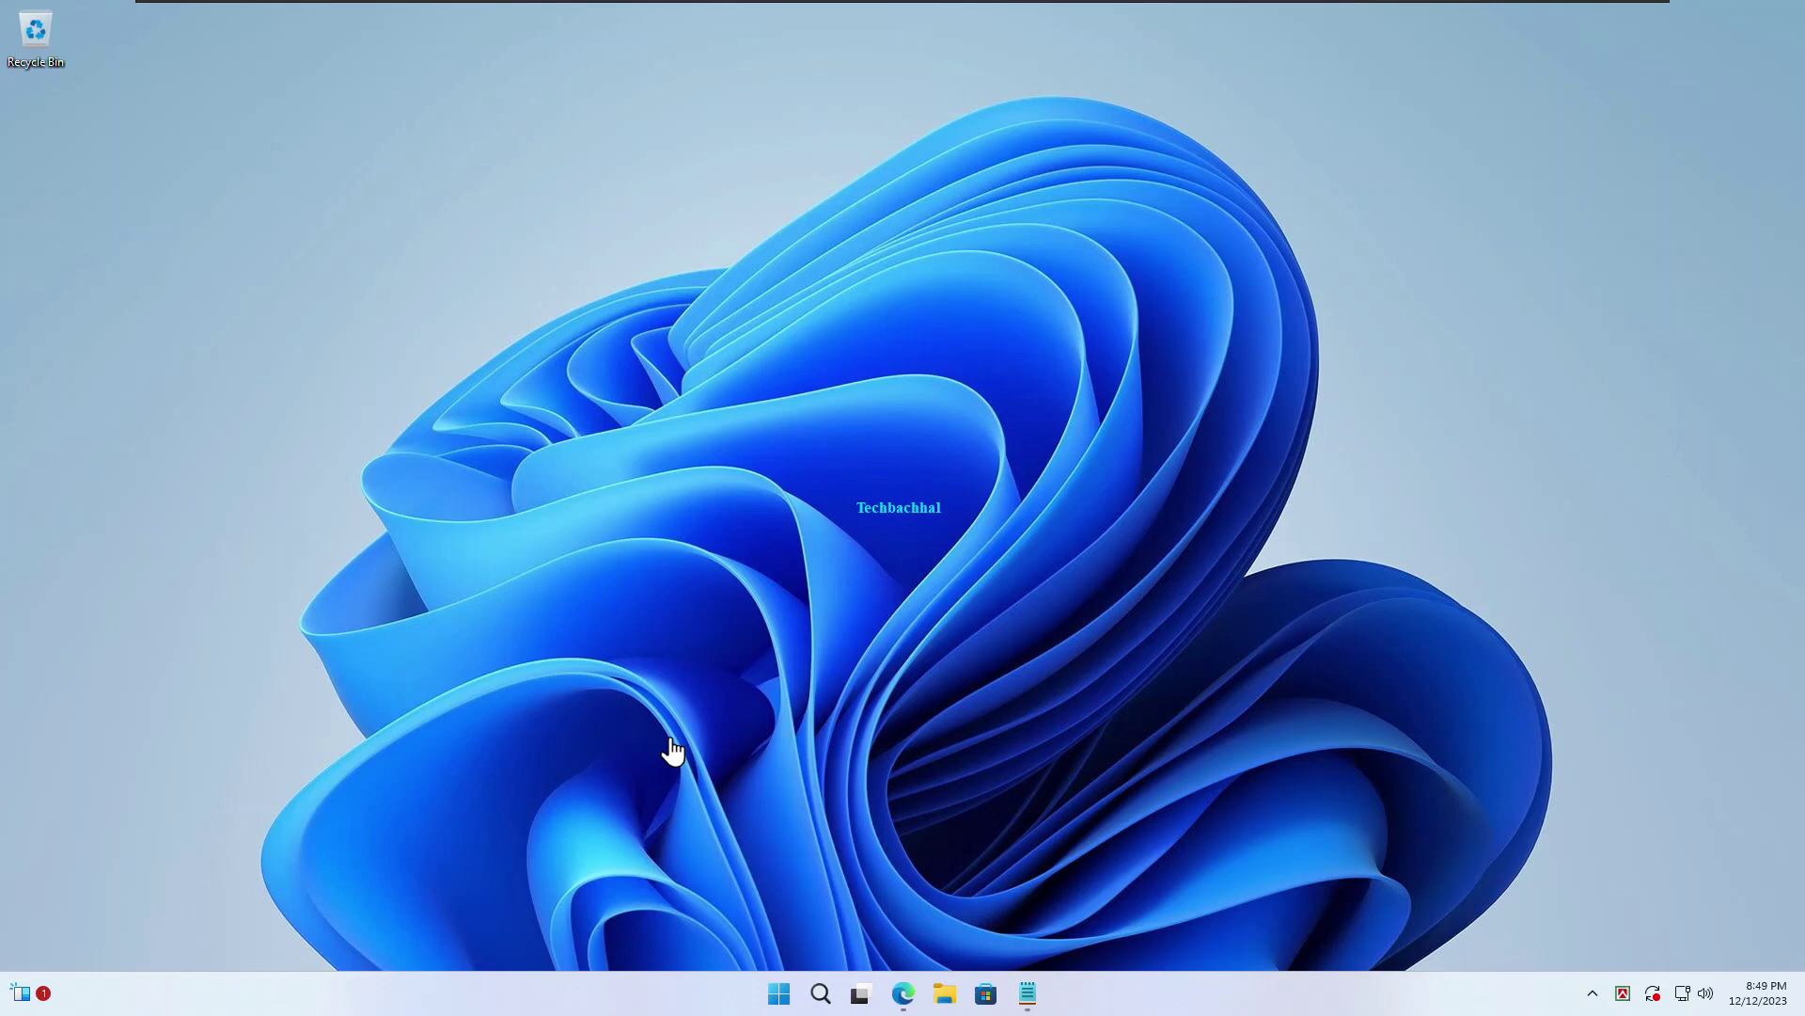
Step: Search Windows for 'service' to find the Services app
{"action": "left_click", "coordinate": [820, 995]}
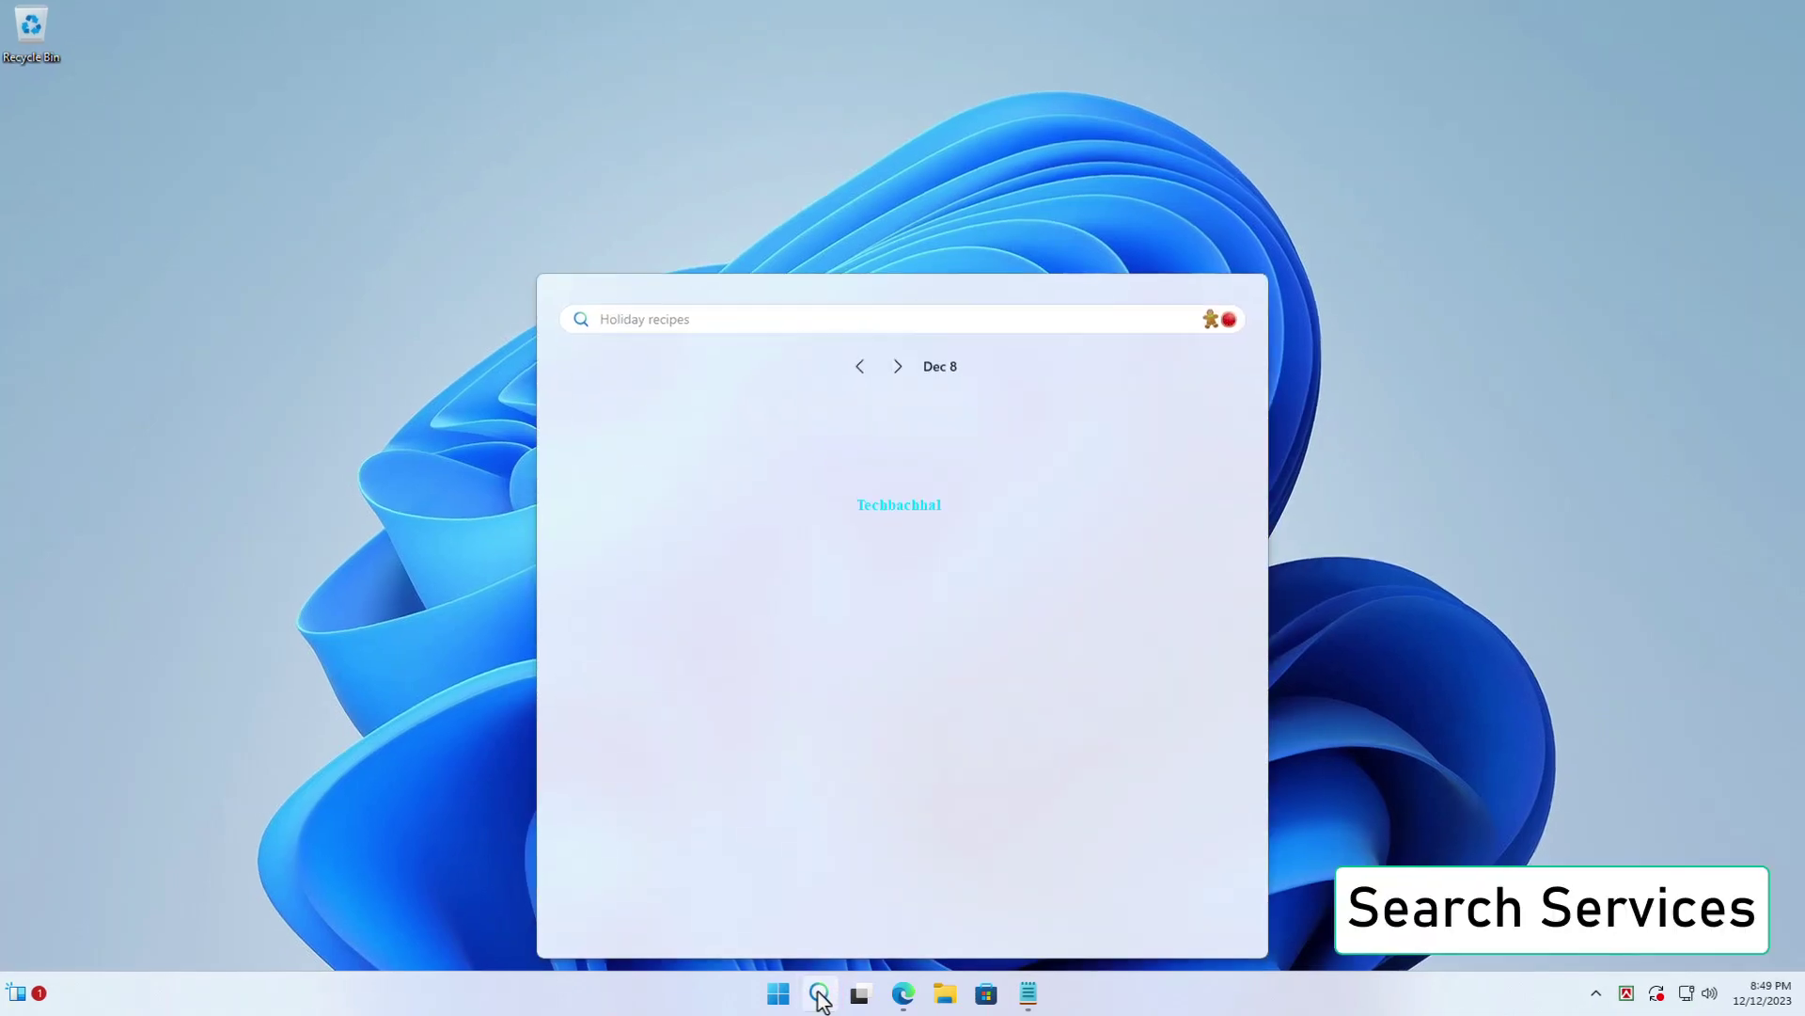
{"action": "type", "text": "ser"}
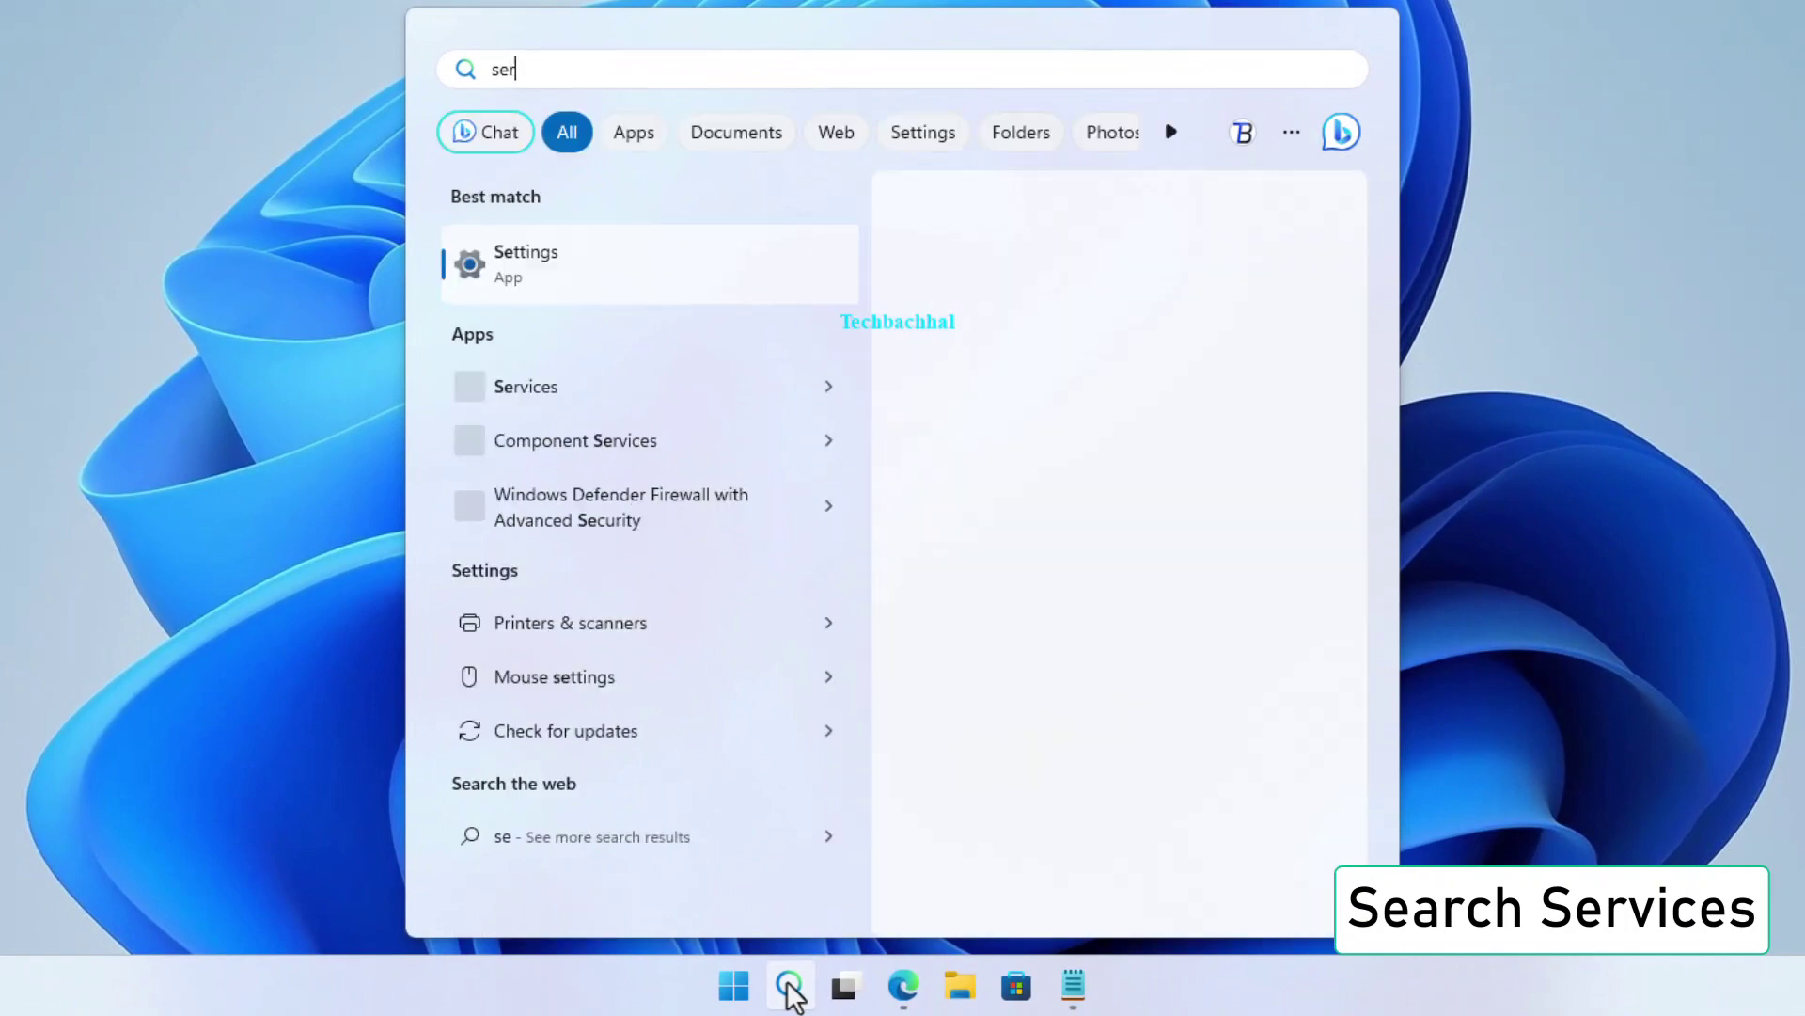
{"action": "type", "text": "vices"}
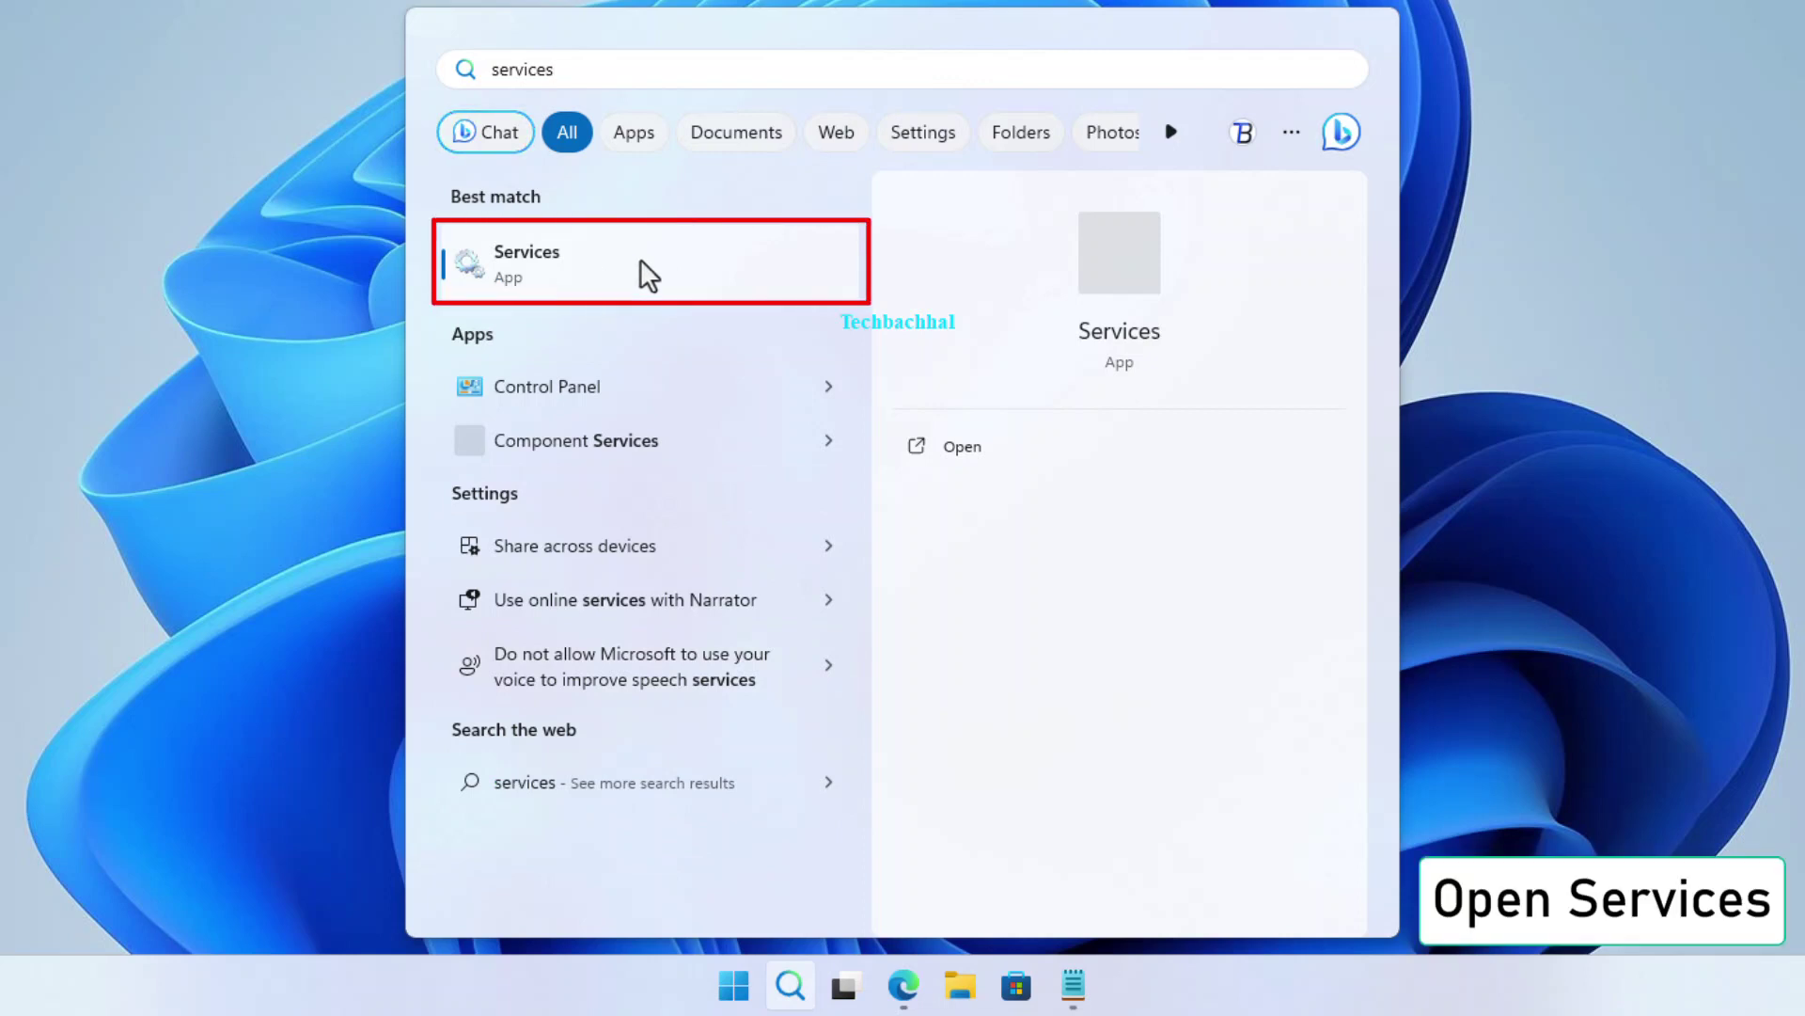
Step: Launch Services and scroll its list to the HV Host Service entry
{"action": "left_click", "coordinate": [642, 262]}
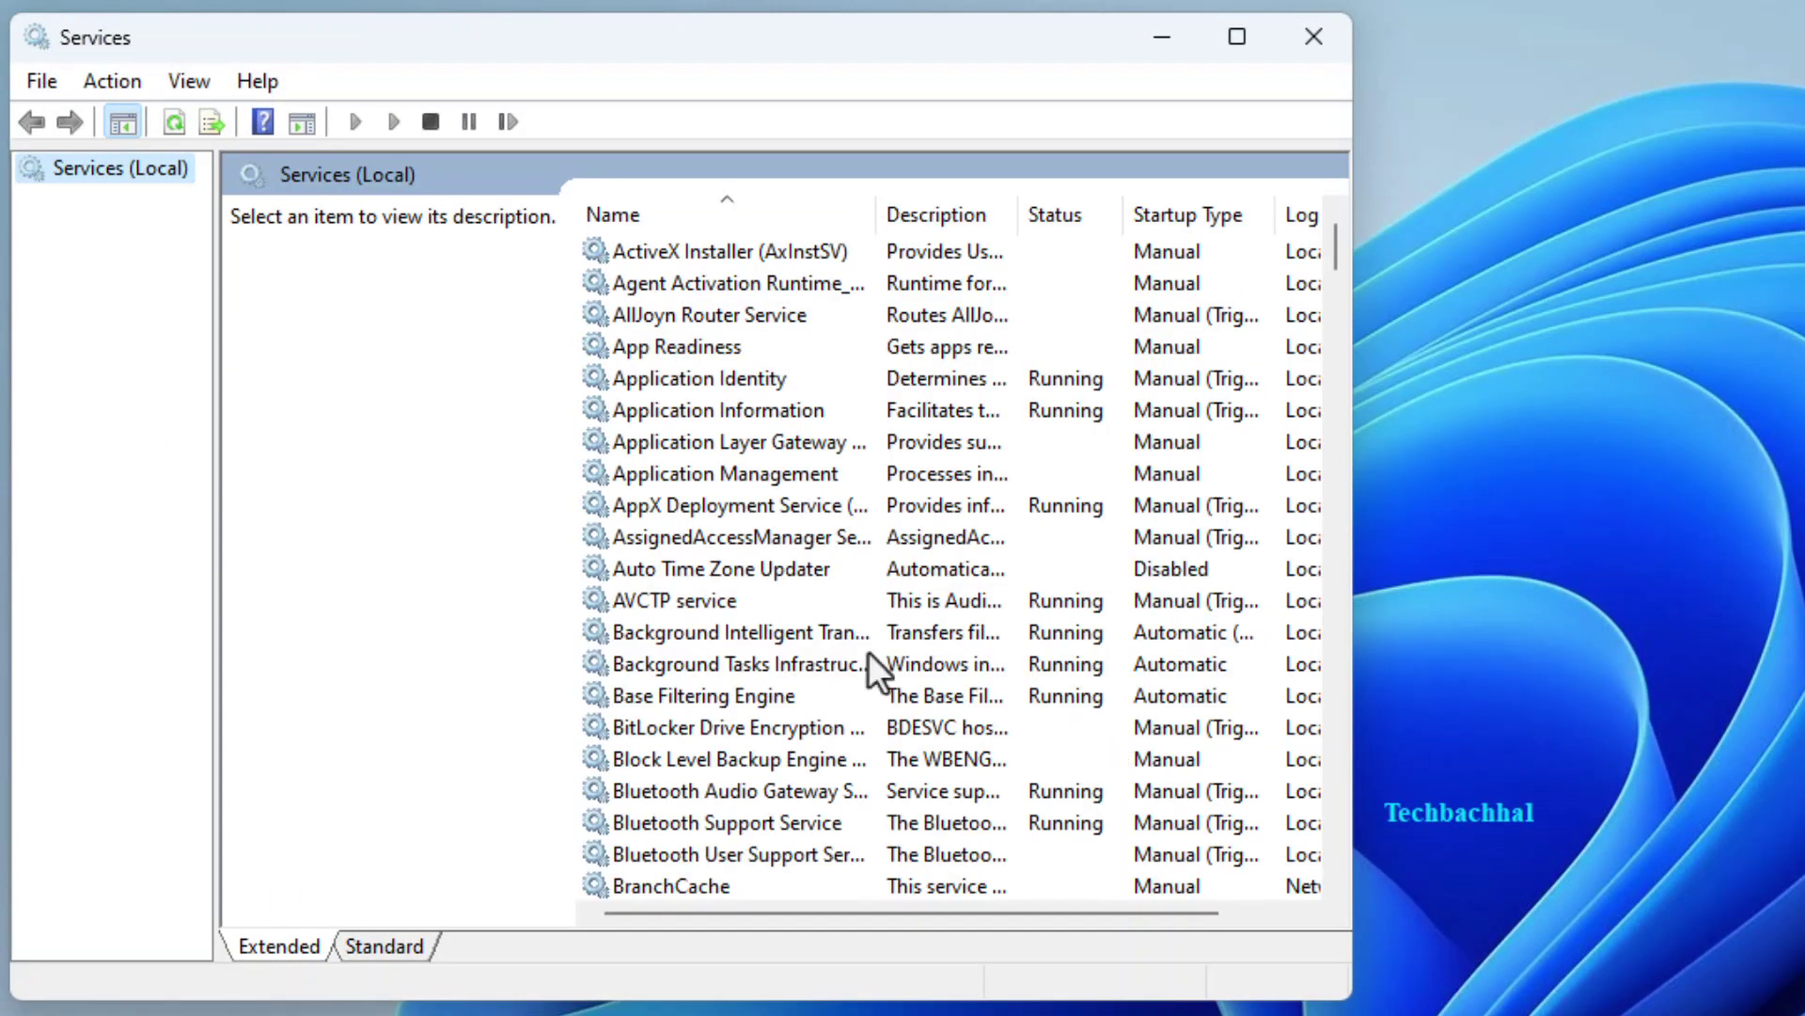
{"action": "scroll", "coordinate": [758, 633], "scroll_direction": "down", "scroll_amount": 4}
{"action": "scroll", "coordinate": [747, 640], "scroll_direction": "down", "scroll_amount": 5}
{"action": "scroll", "coordinate": [741, 651], "scroll_direction": "down", "scroll_amount": 9}
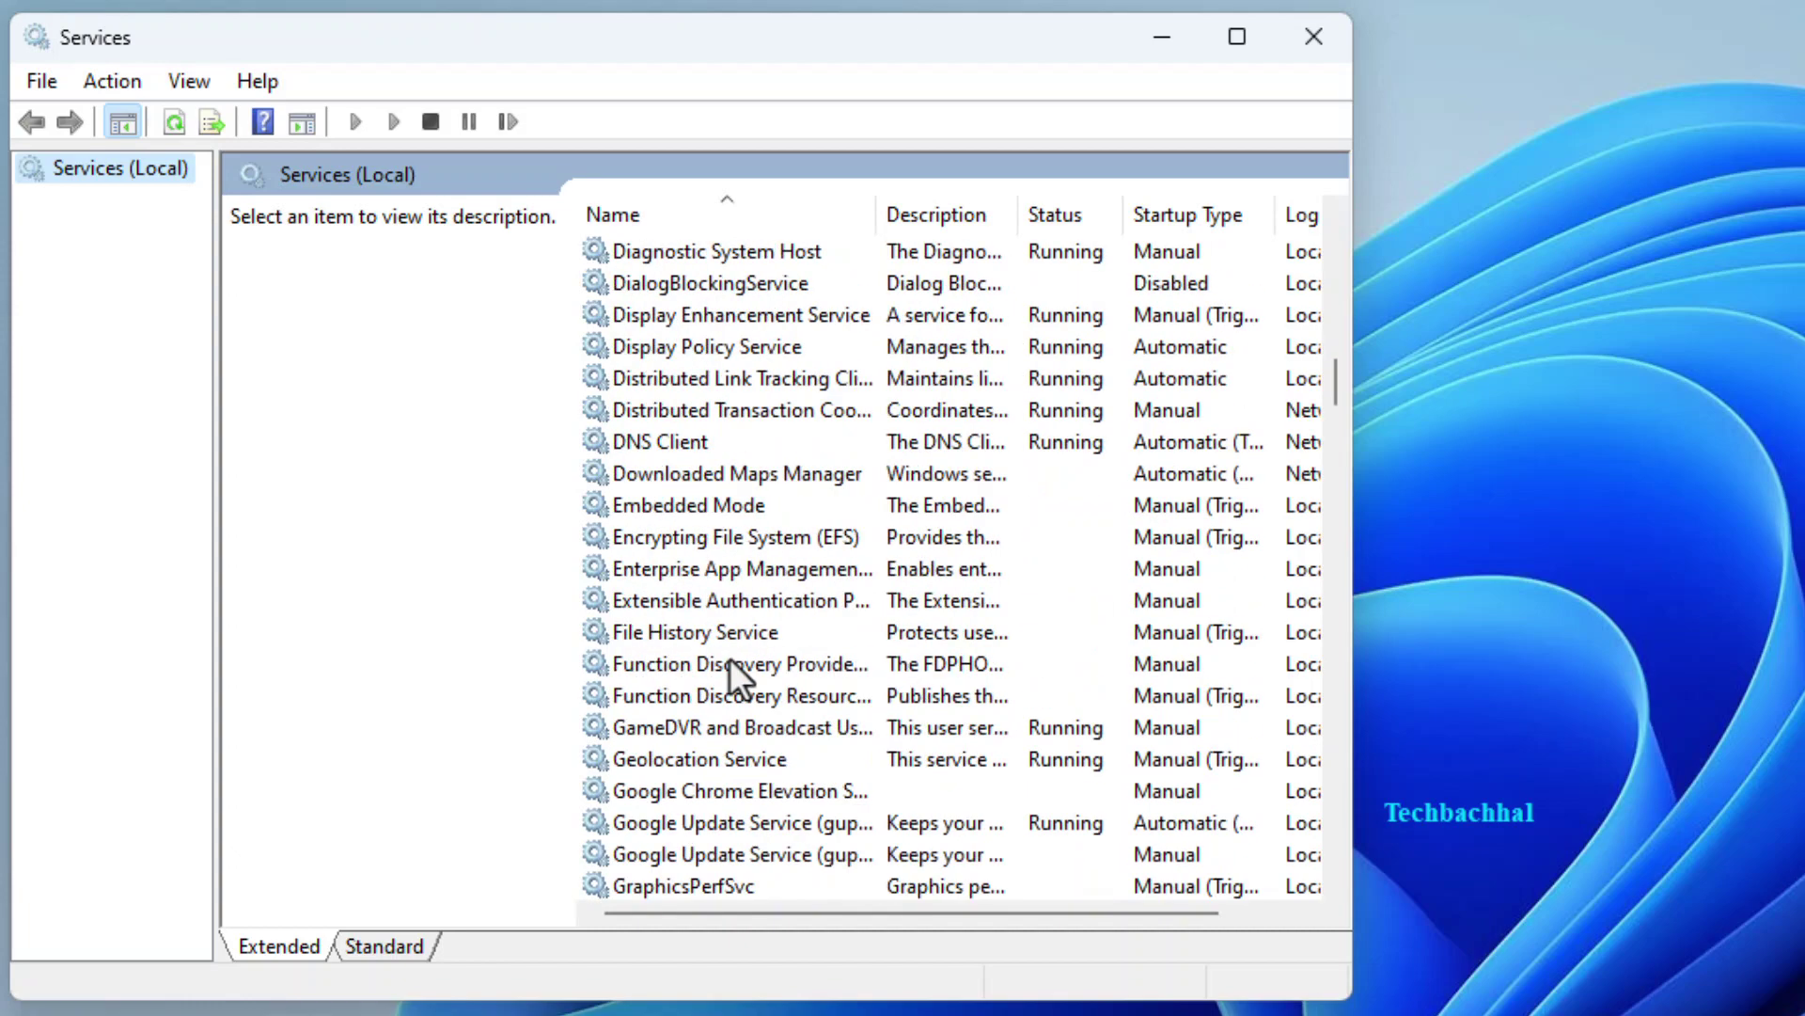
{"action": "scroll", "coordinate": [730, 657], "scroll_direction": "down", "scroll_amount": 5}
{"action": "scroll", "coordinate": [729, 658], "scroll_direction": "down", "scroll_amount": 5}
{"action": "scroll", "coordinate": [729, 658], "scroll_direction": "up", "scroll_amount": 1}
{"action": "scroll", "coordinate": [726, 656], "scroll_direction": "up", "scroll_amount": 2}
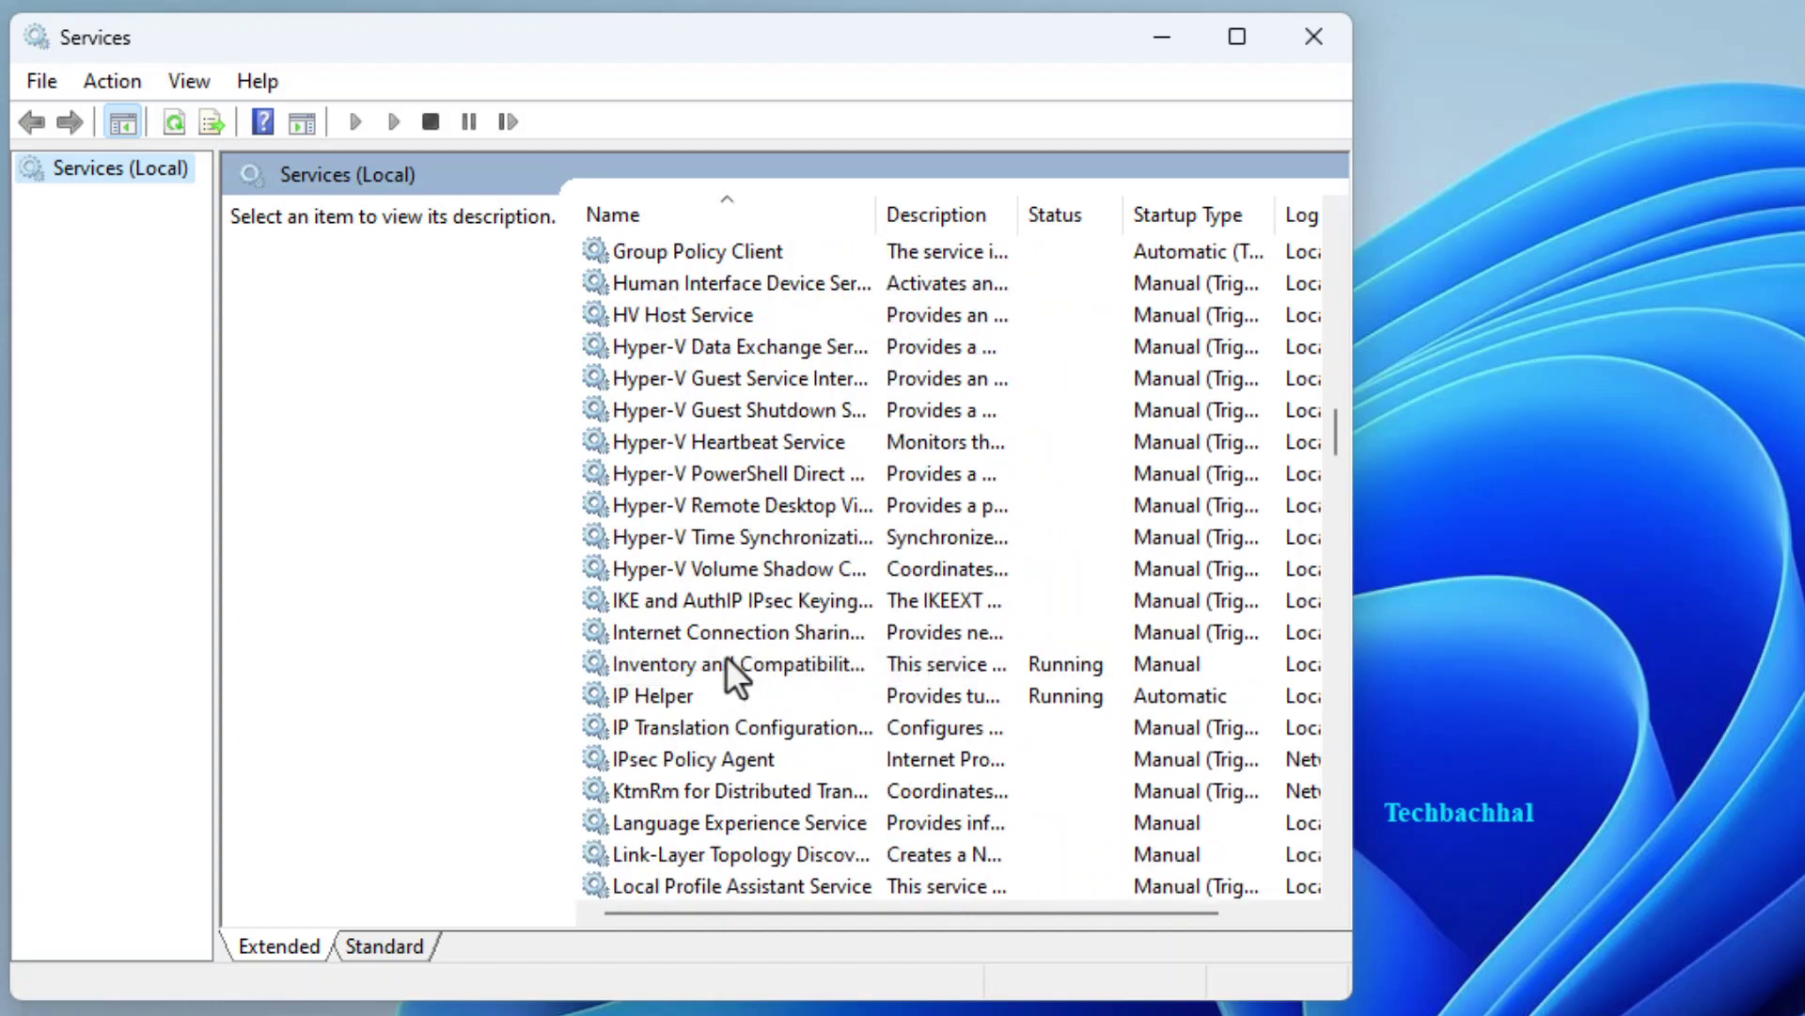
{"action": "scroll", "coordinate": [725, 656], "scroll_direction": "up", "scroll_amount": 1}
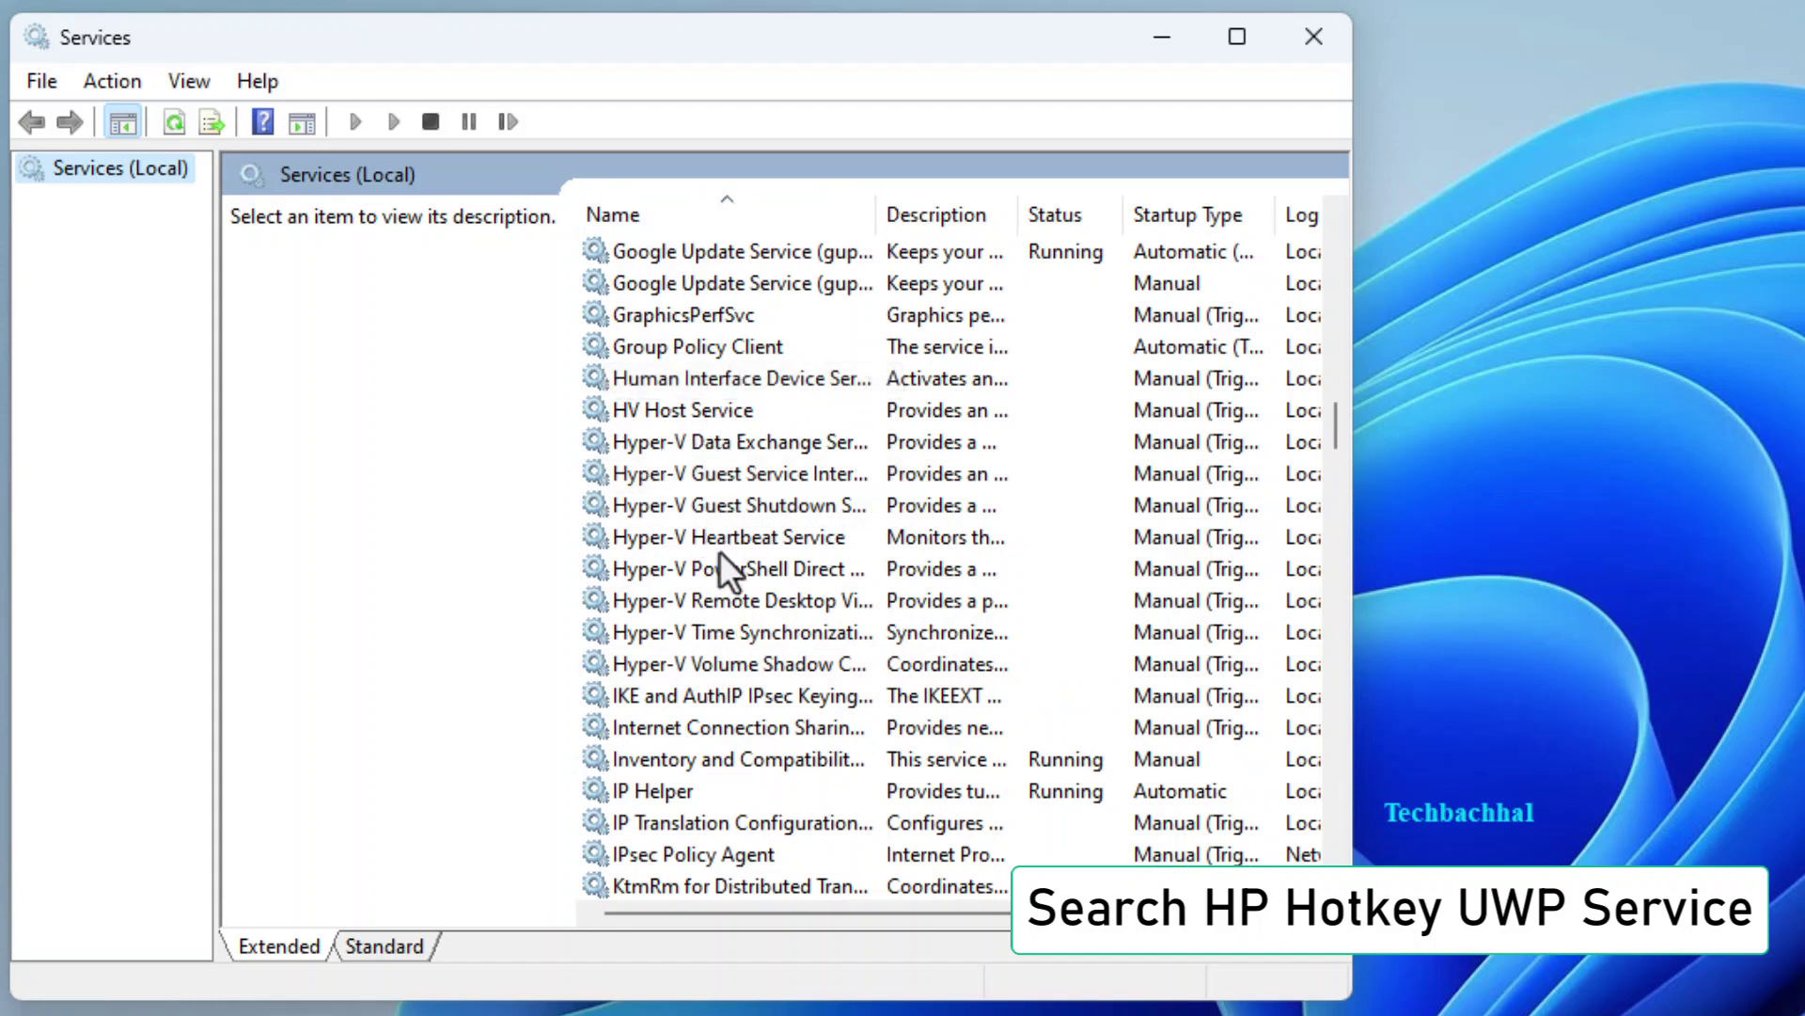
Step: Set HV Host Service's startup type to Disabled, apply it, and close Services
{"action": "double_click", "coordinate": [658, 409]}
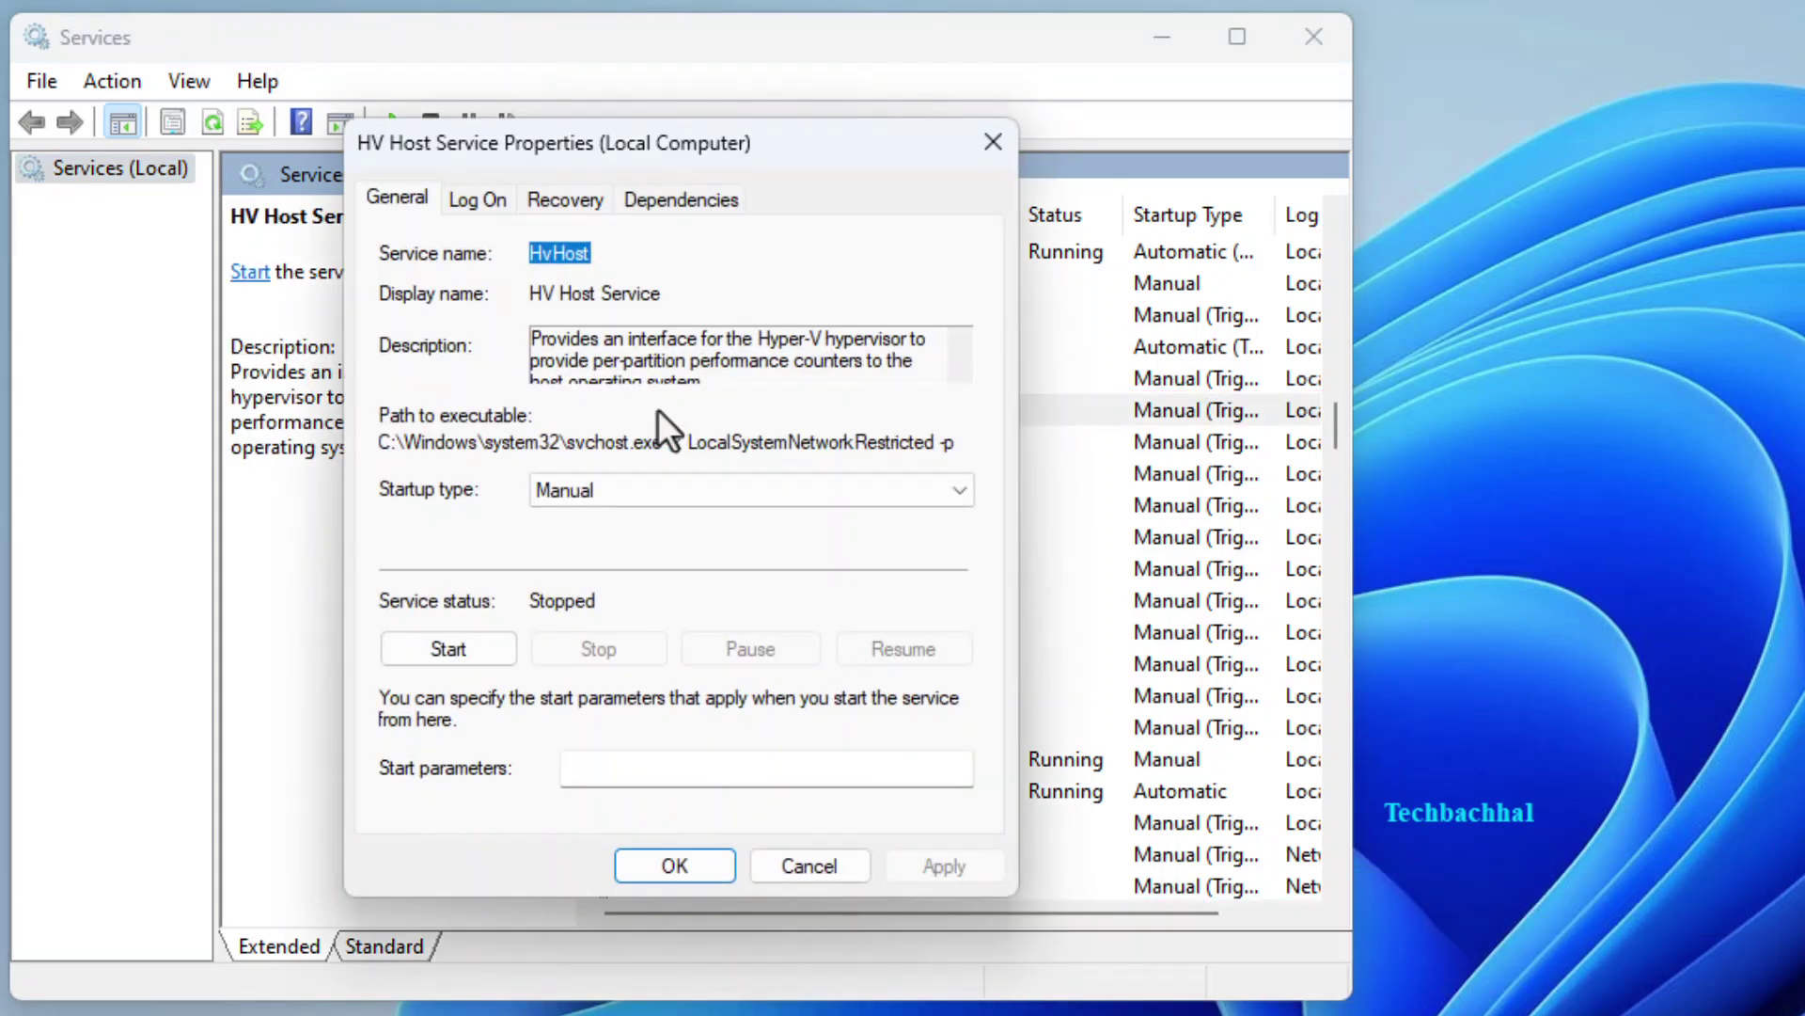
{"action": "left_click", "coordinate": [705, 487]}
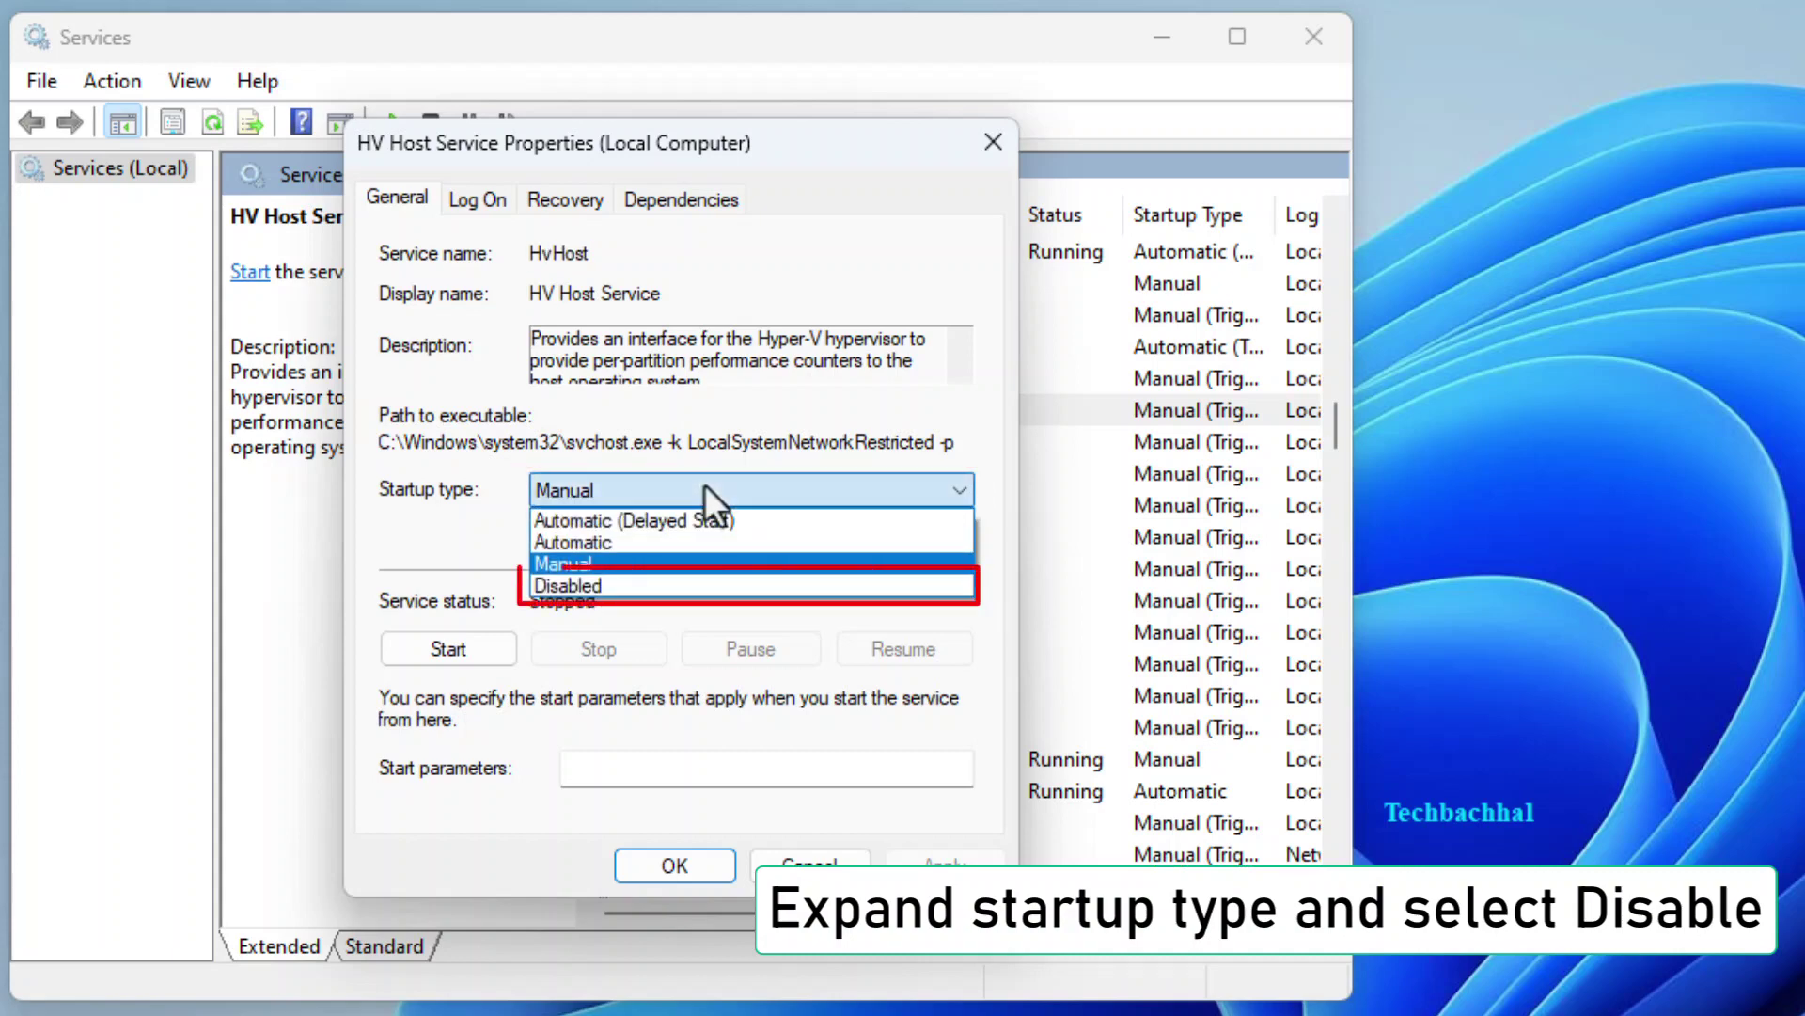
{"action": "left_click", "coordinate": [622, 587]}
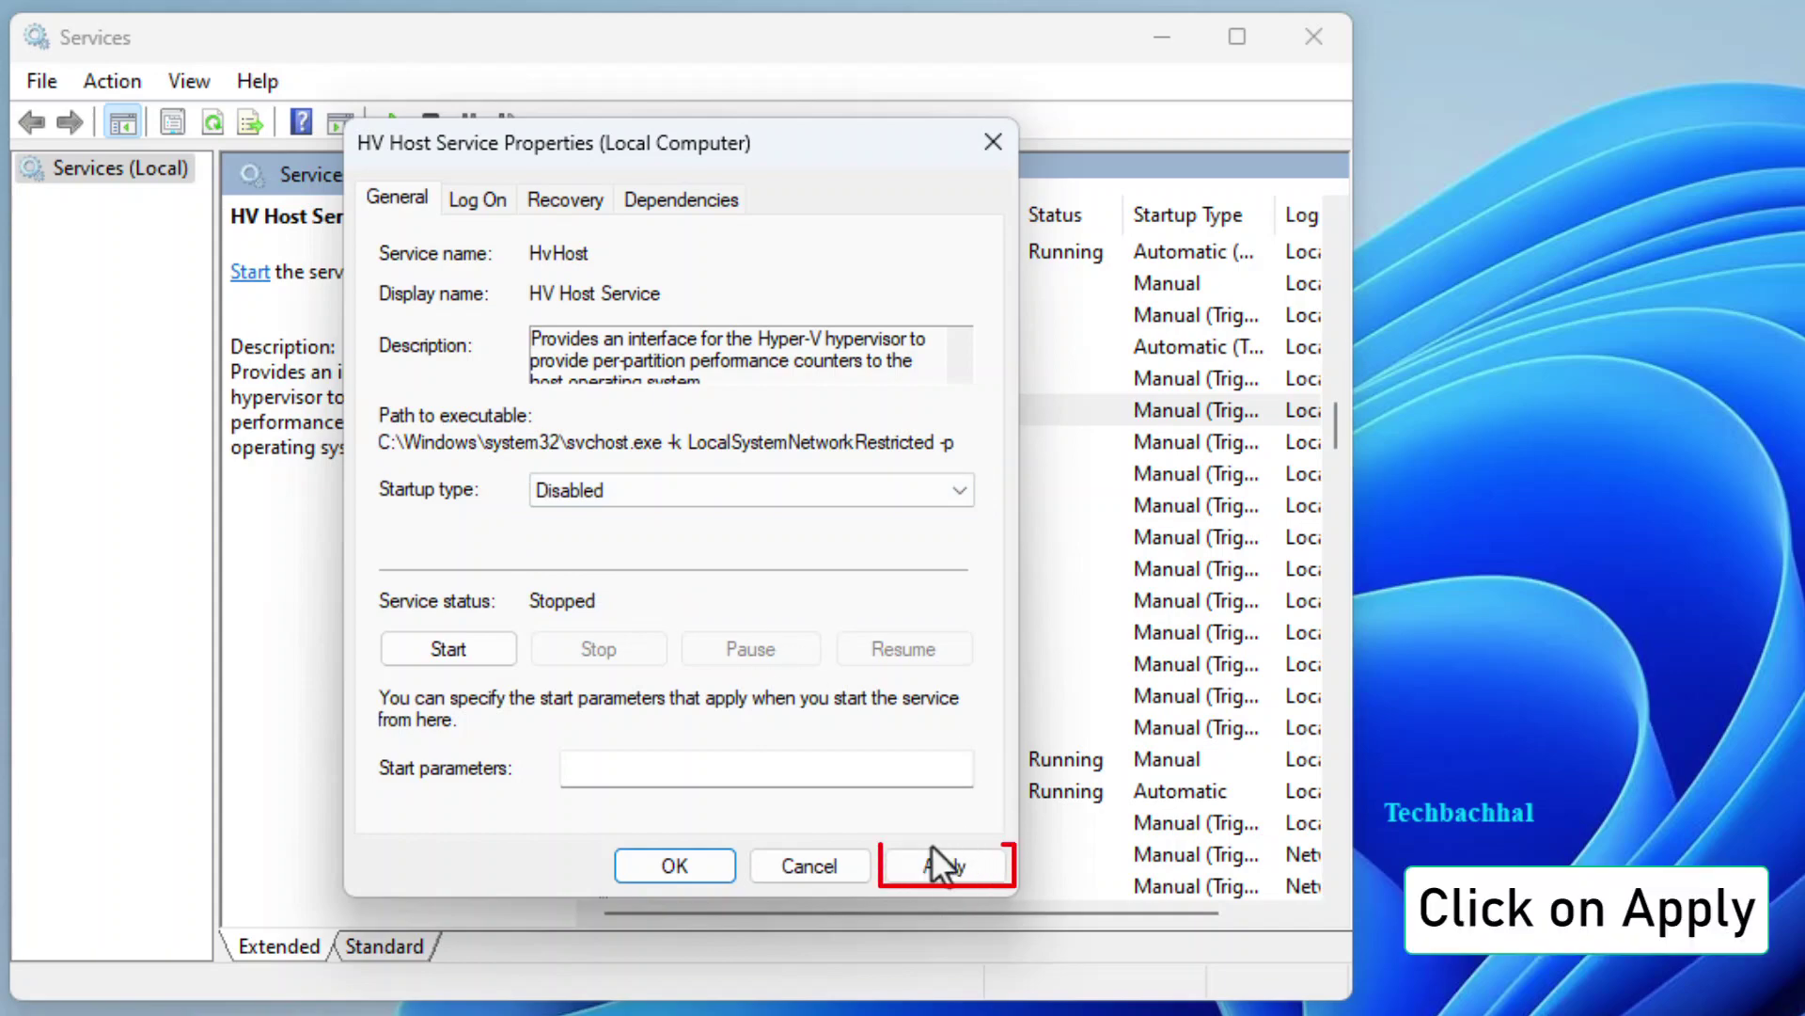
{"action": "left_click", "coordinate": [934, 860]}
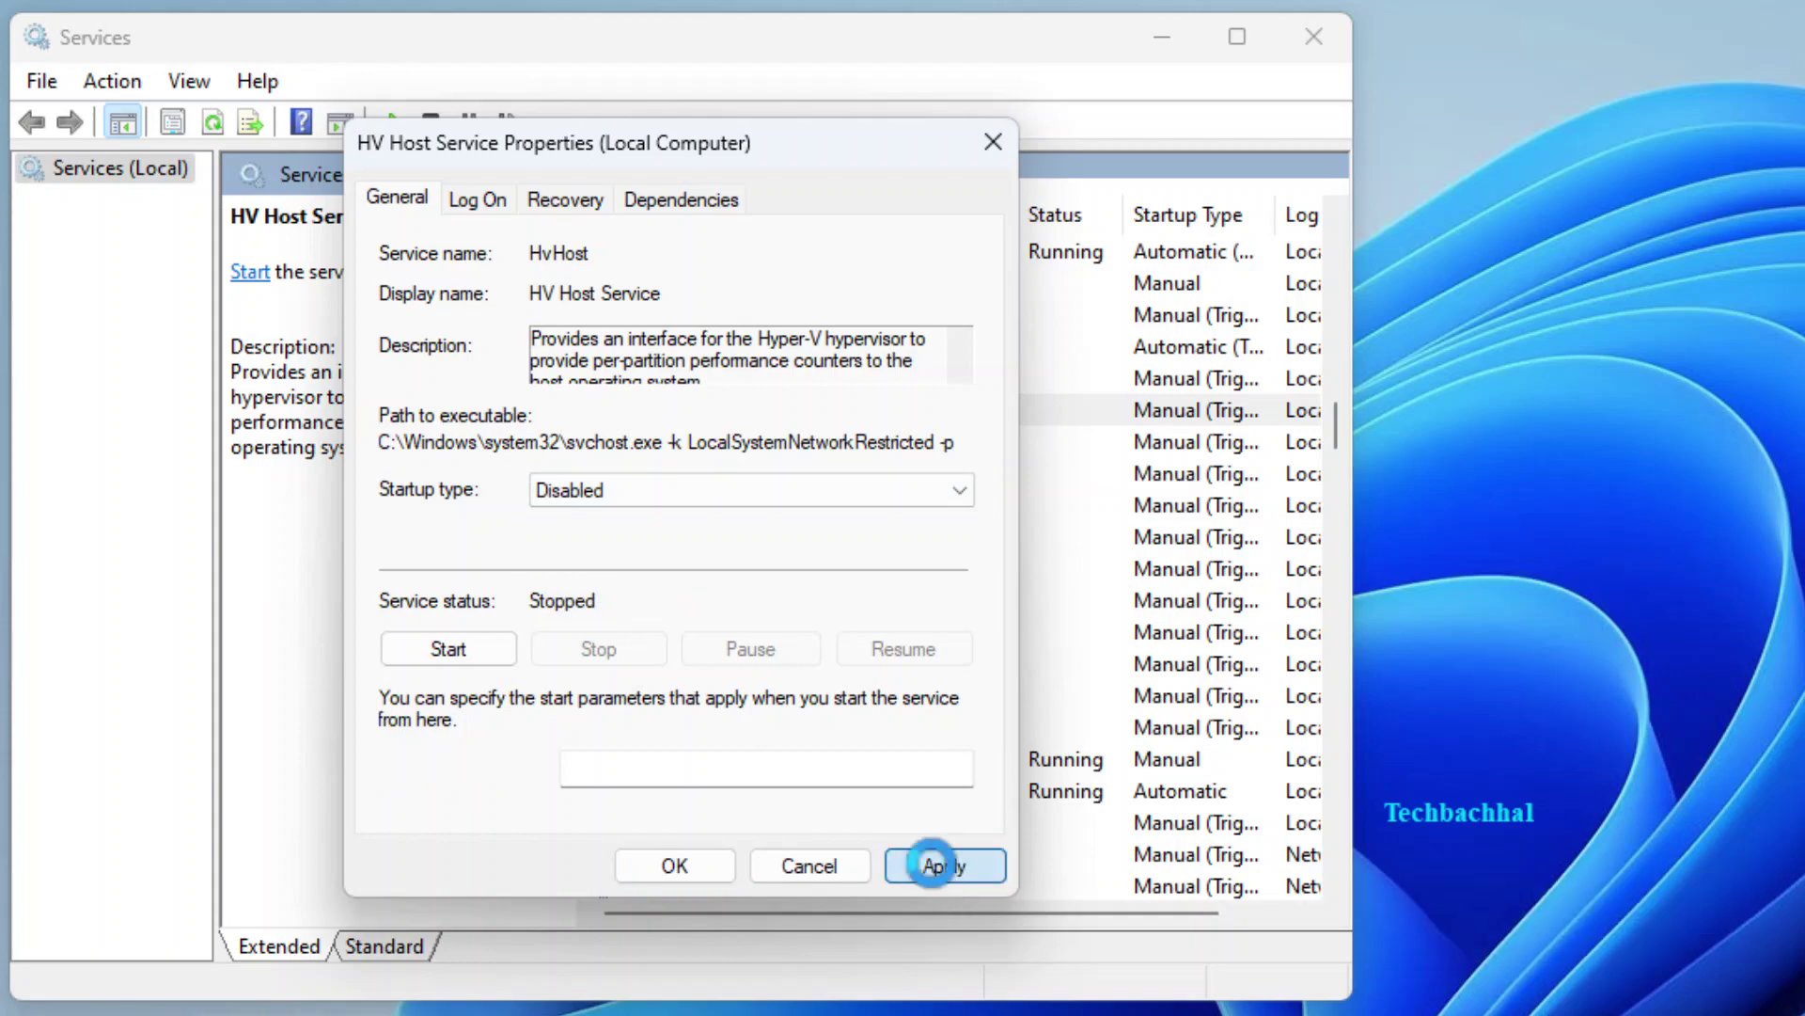
{"action": "left_click", "coordinate": [669, 867]}
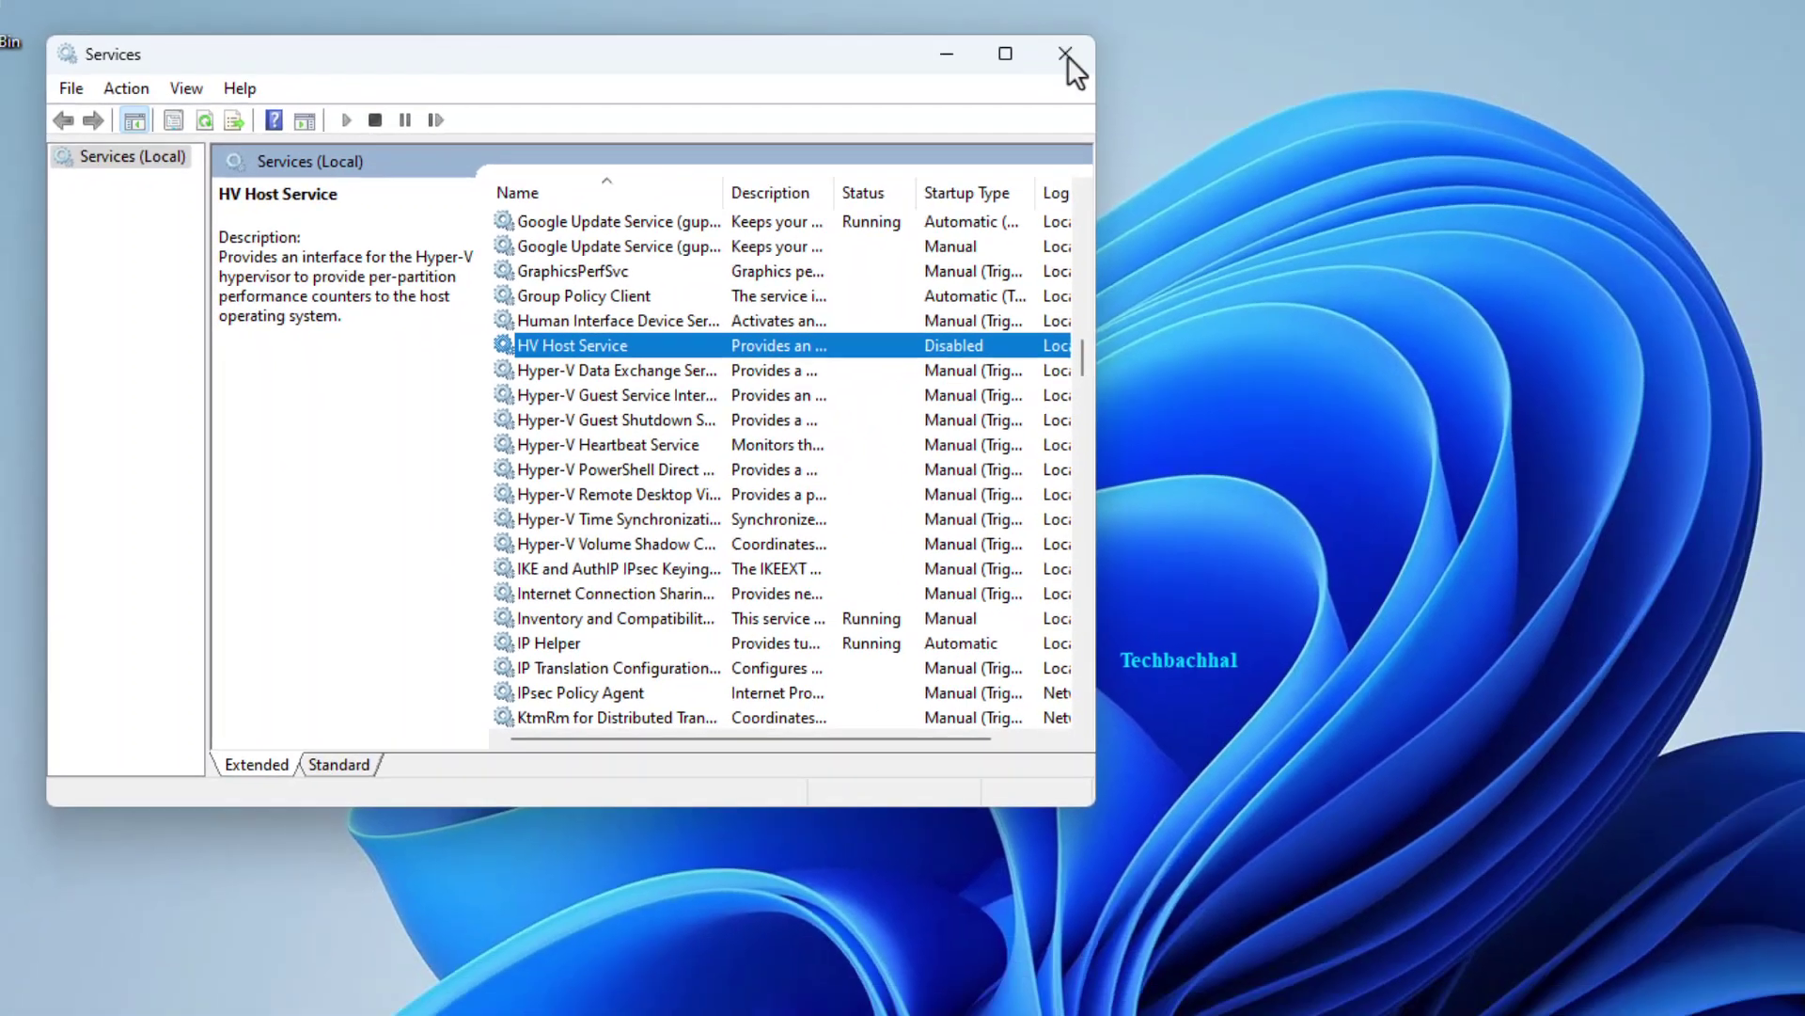
{"action": "left_click", "coordinate": [1314, 37]}
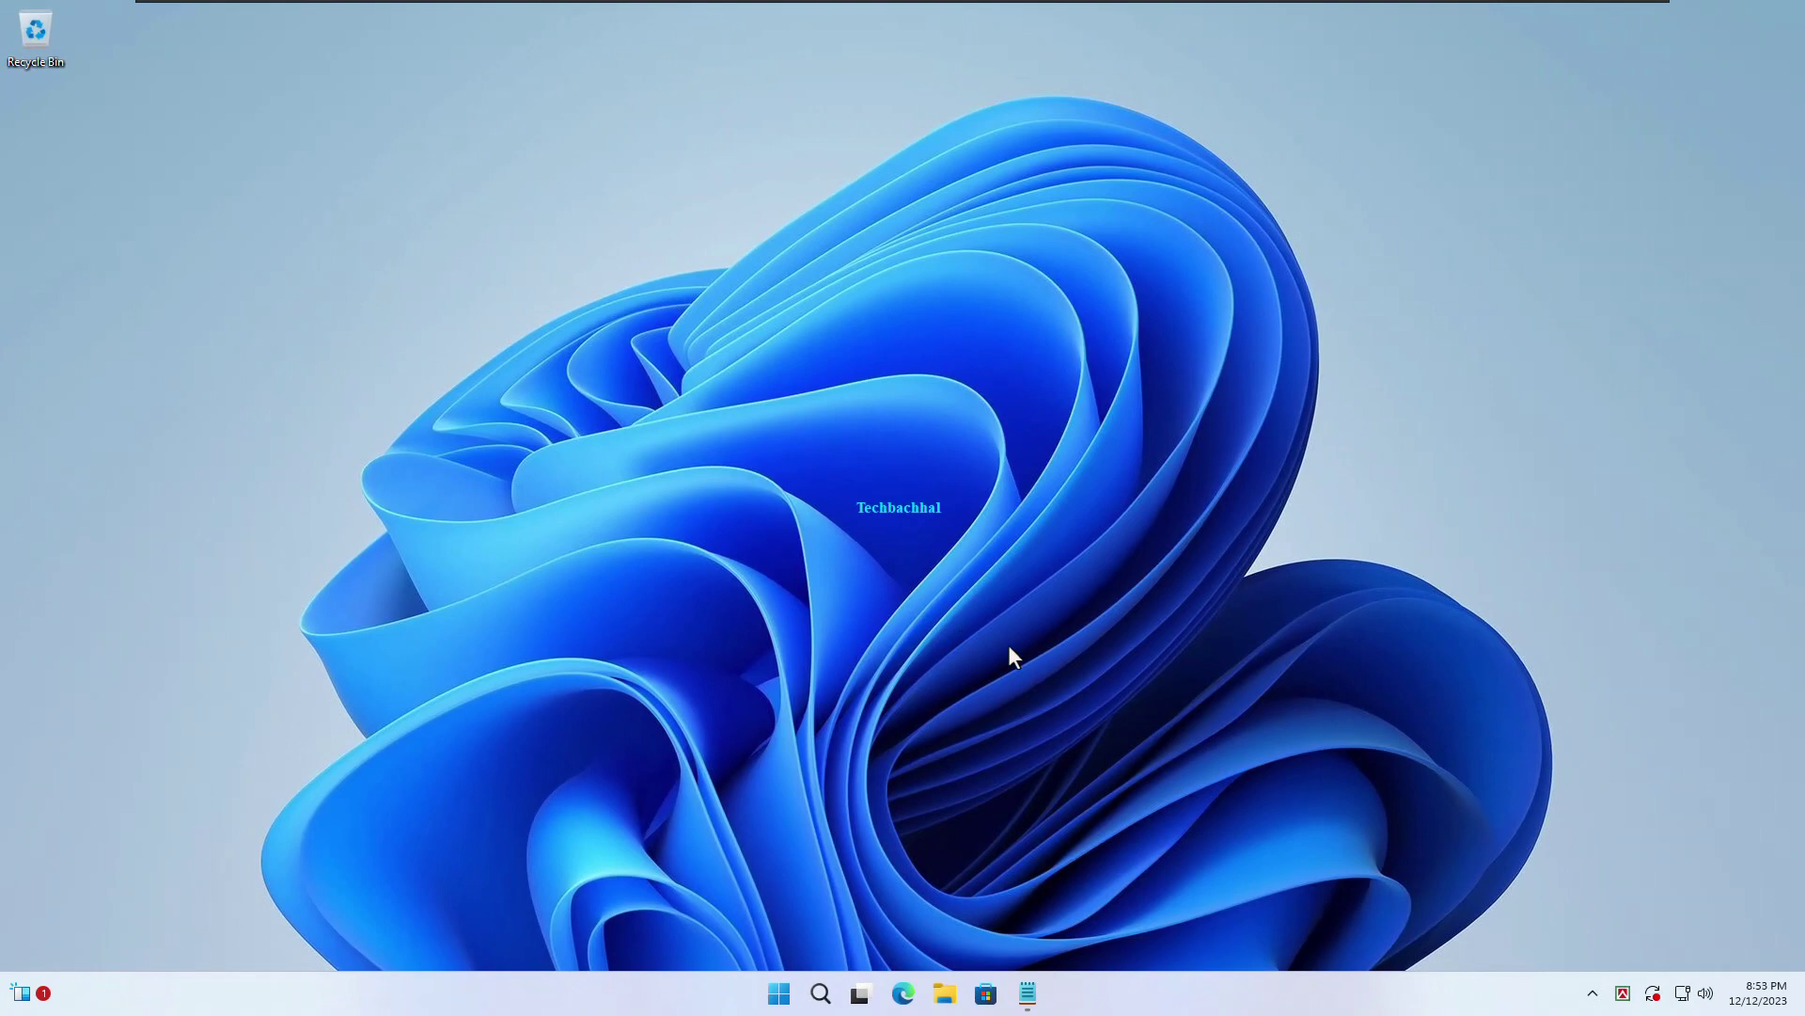
Step: Restart the PC from the Start button's quick menu
{"action": "right_click", "coordinate": [782, 995]}
{"action": "mouse_move", "coordinate": [657, 833]}
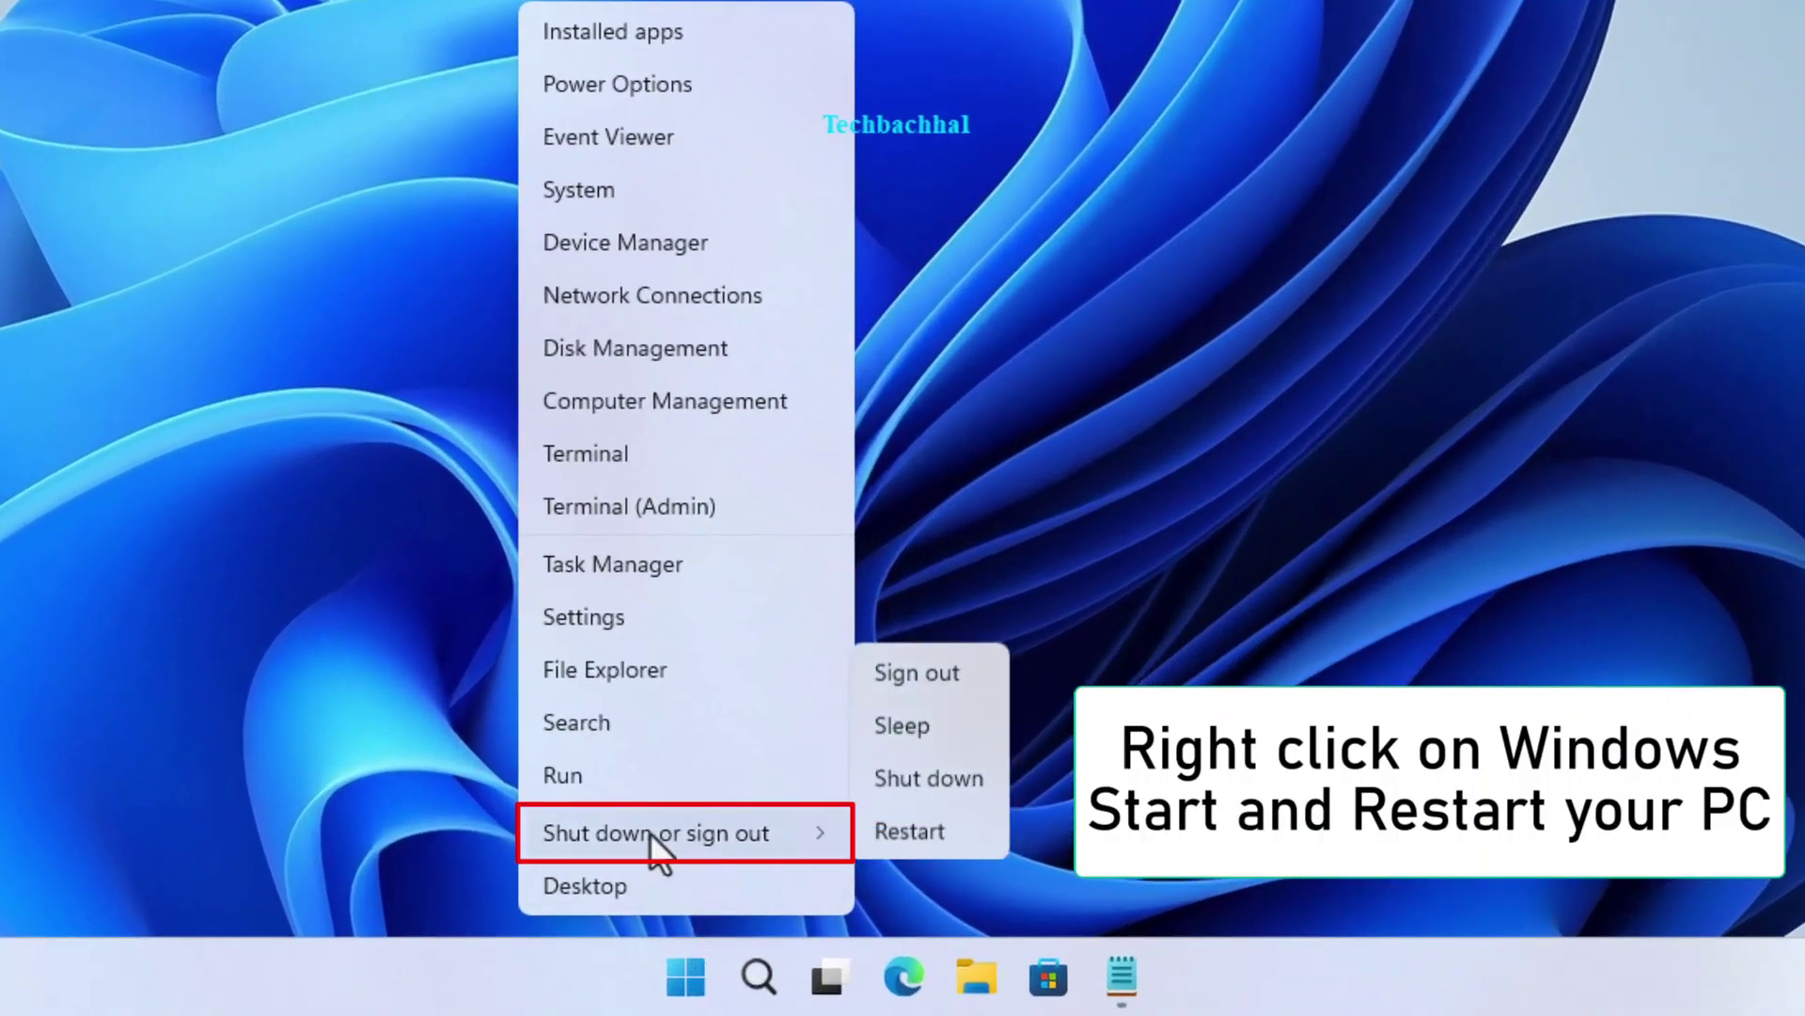
{"action": "left_click", "coordinate": [921, 830]}
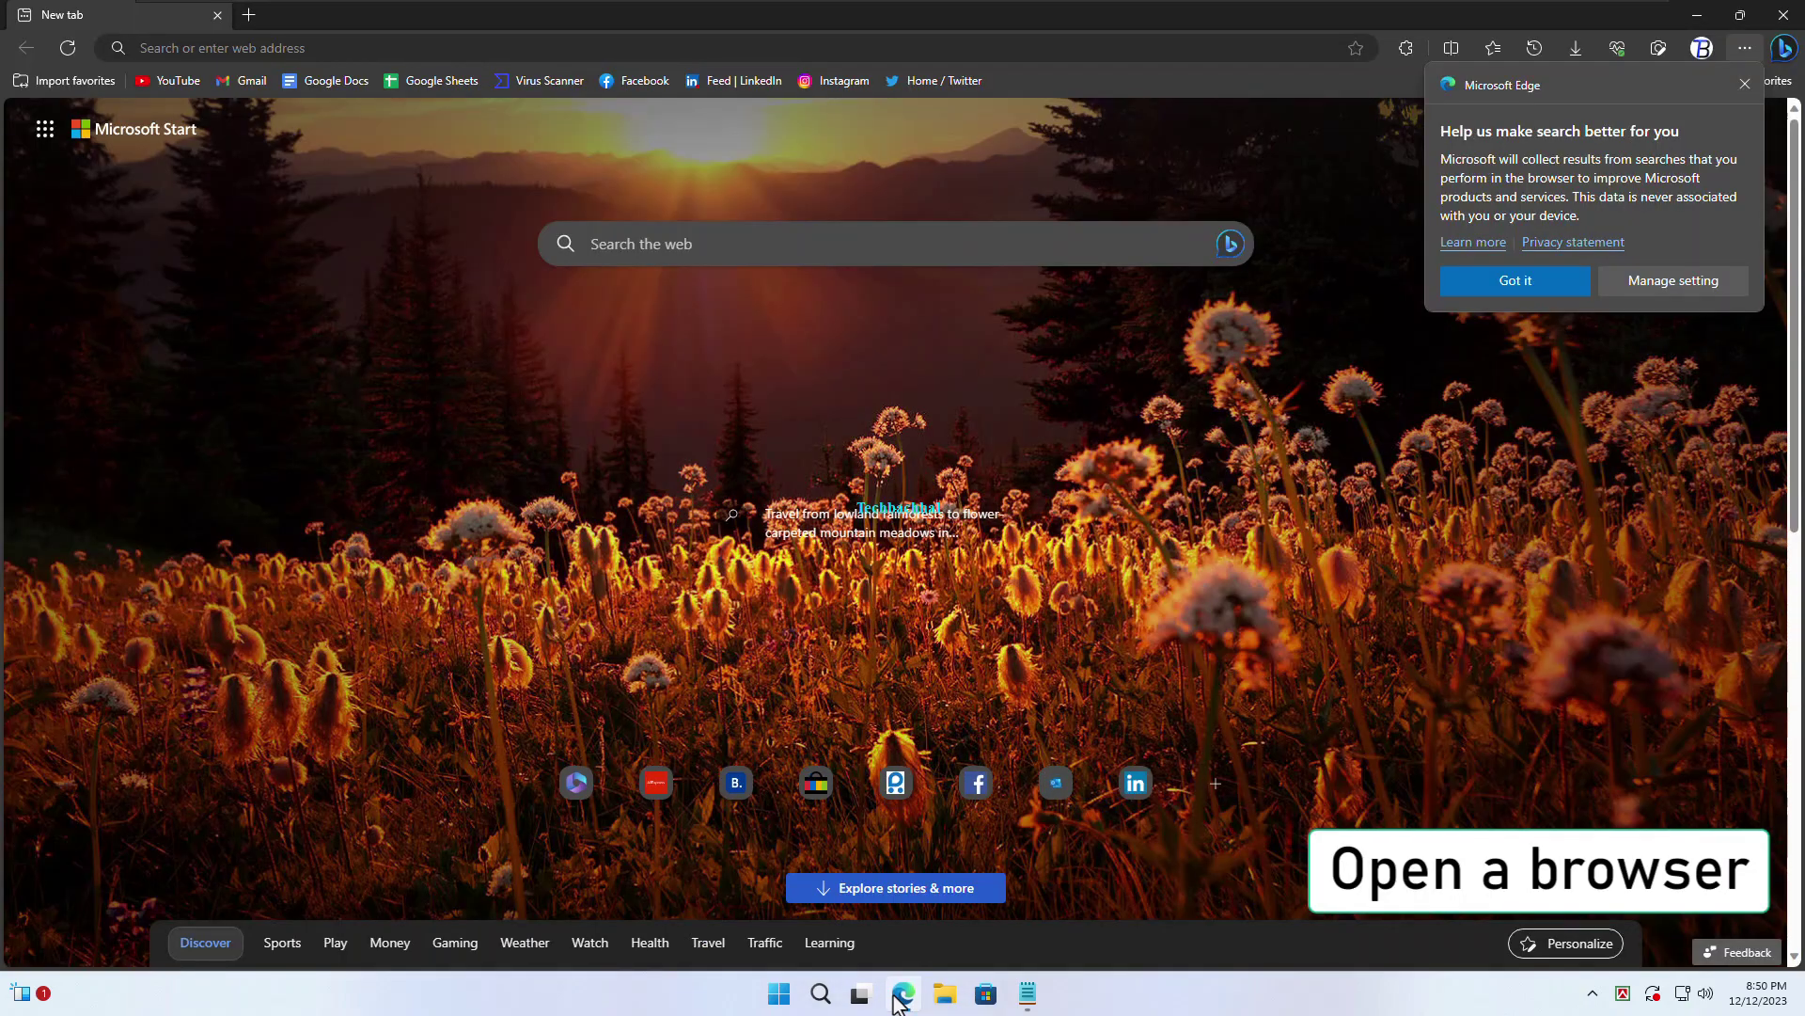
Step: Select the HP download URL in the Used Links note
{"action": "left_click", "coordinate": [1028, 993]}
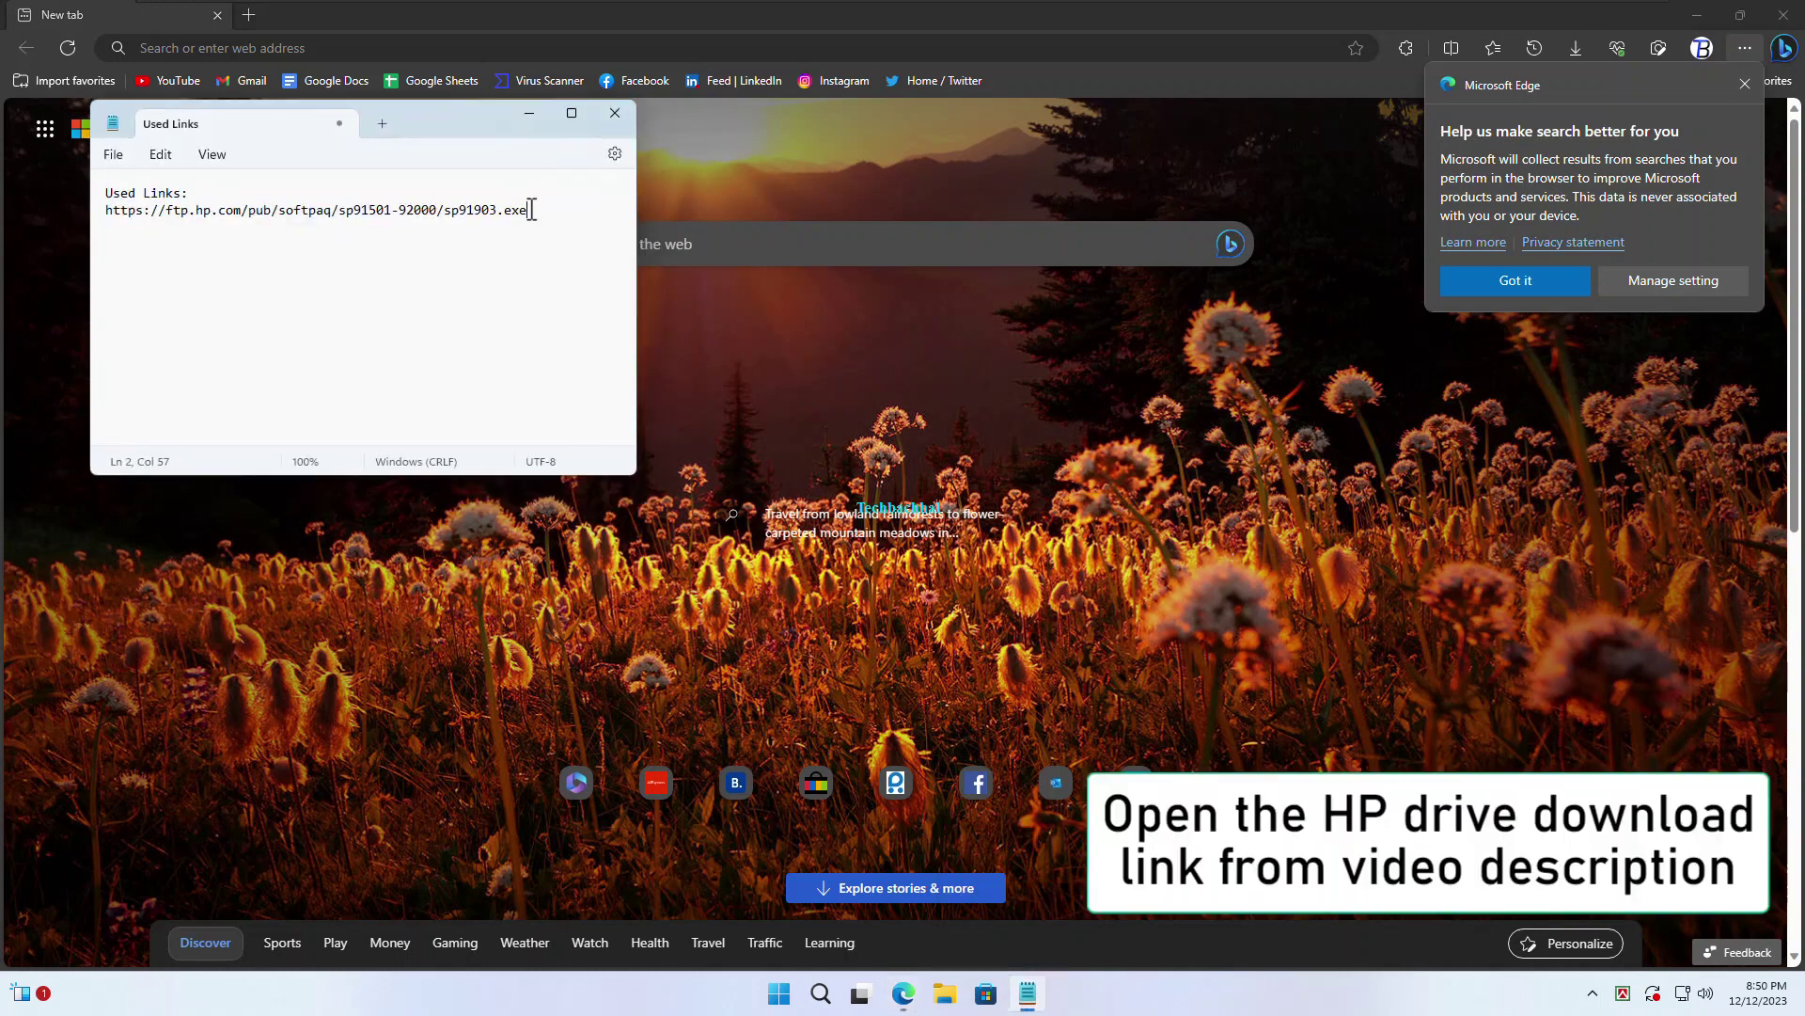
{"action": "left_click_drag", "start_coordinate": [528, 211], "coordinate": [105, 211]}
{"action": "key", "text": "ctrl+c"}
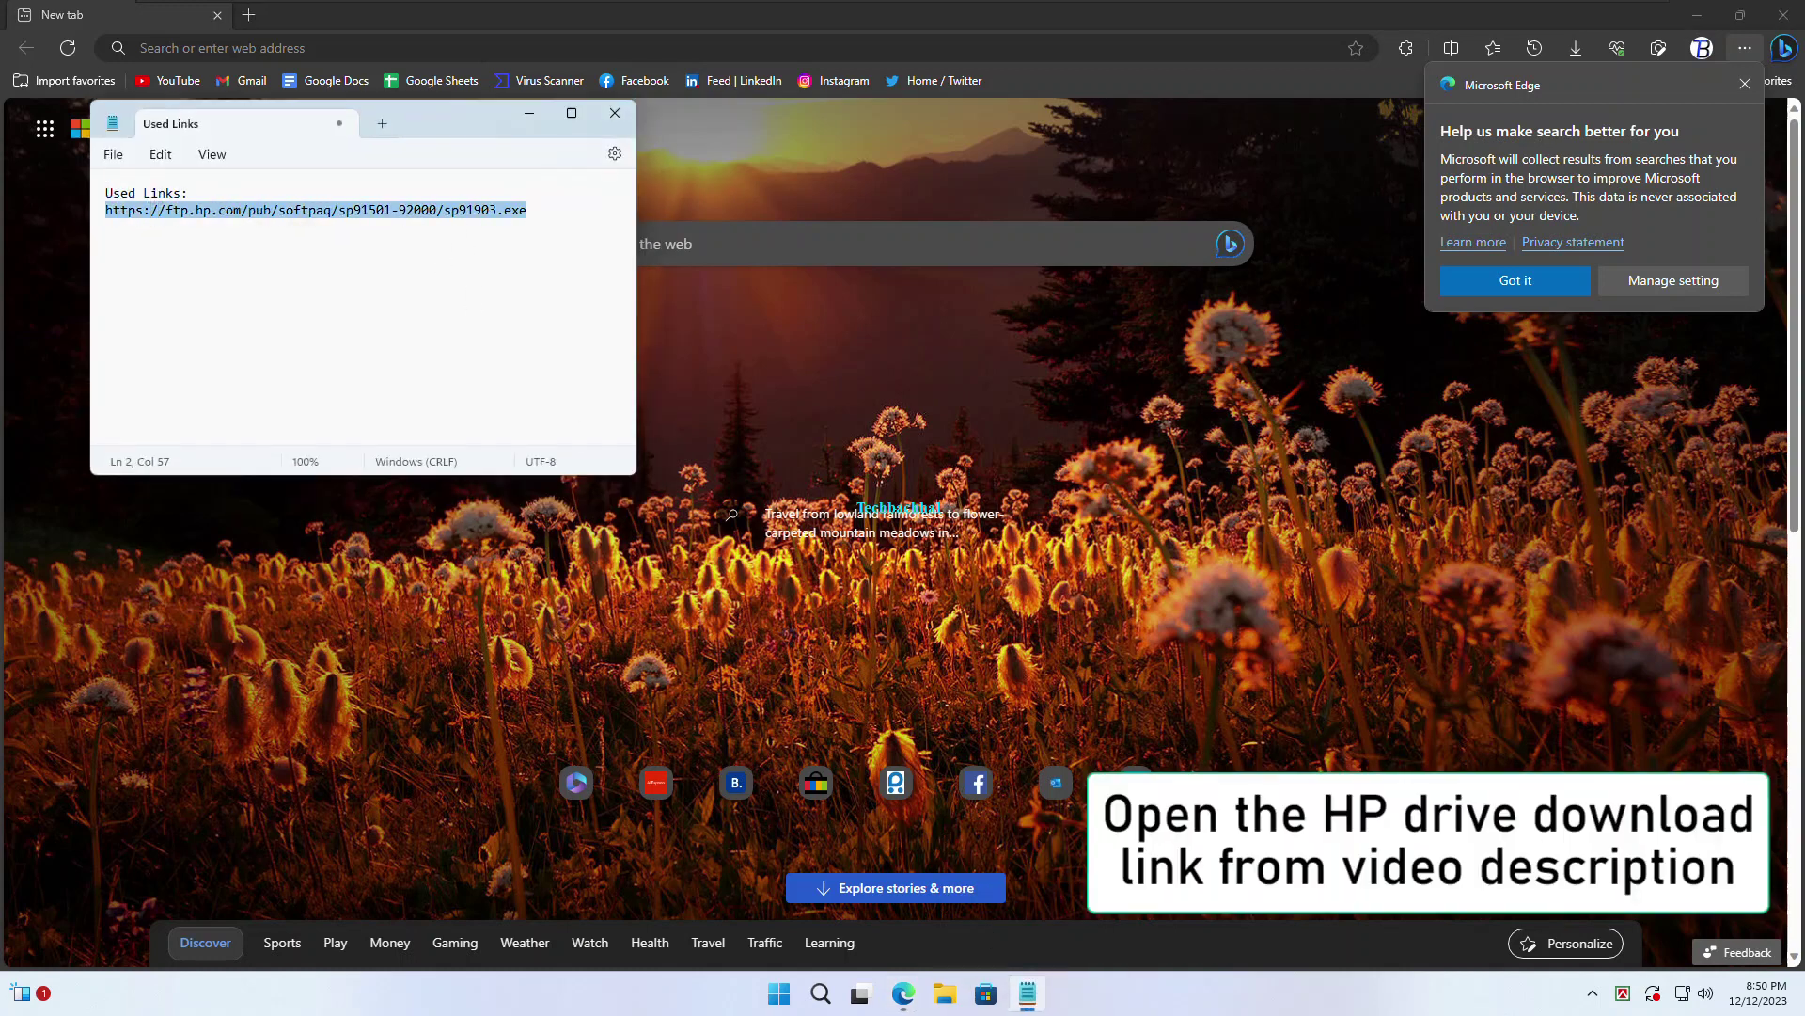
Step: Open the copied HP download link in Edge's address bar
{"action": "left_click", "coordinate": [528, 114]}
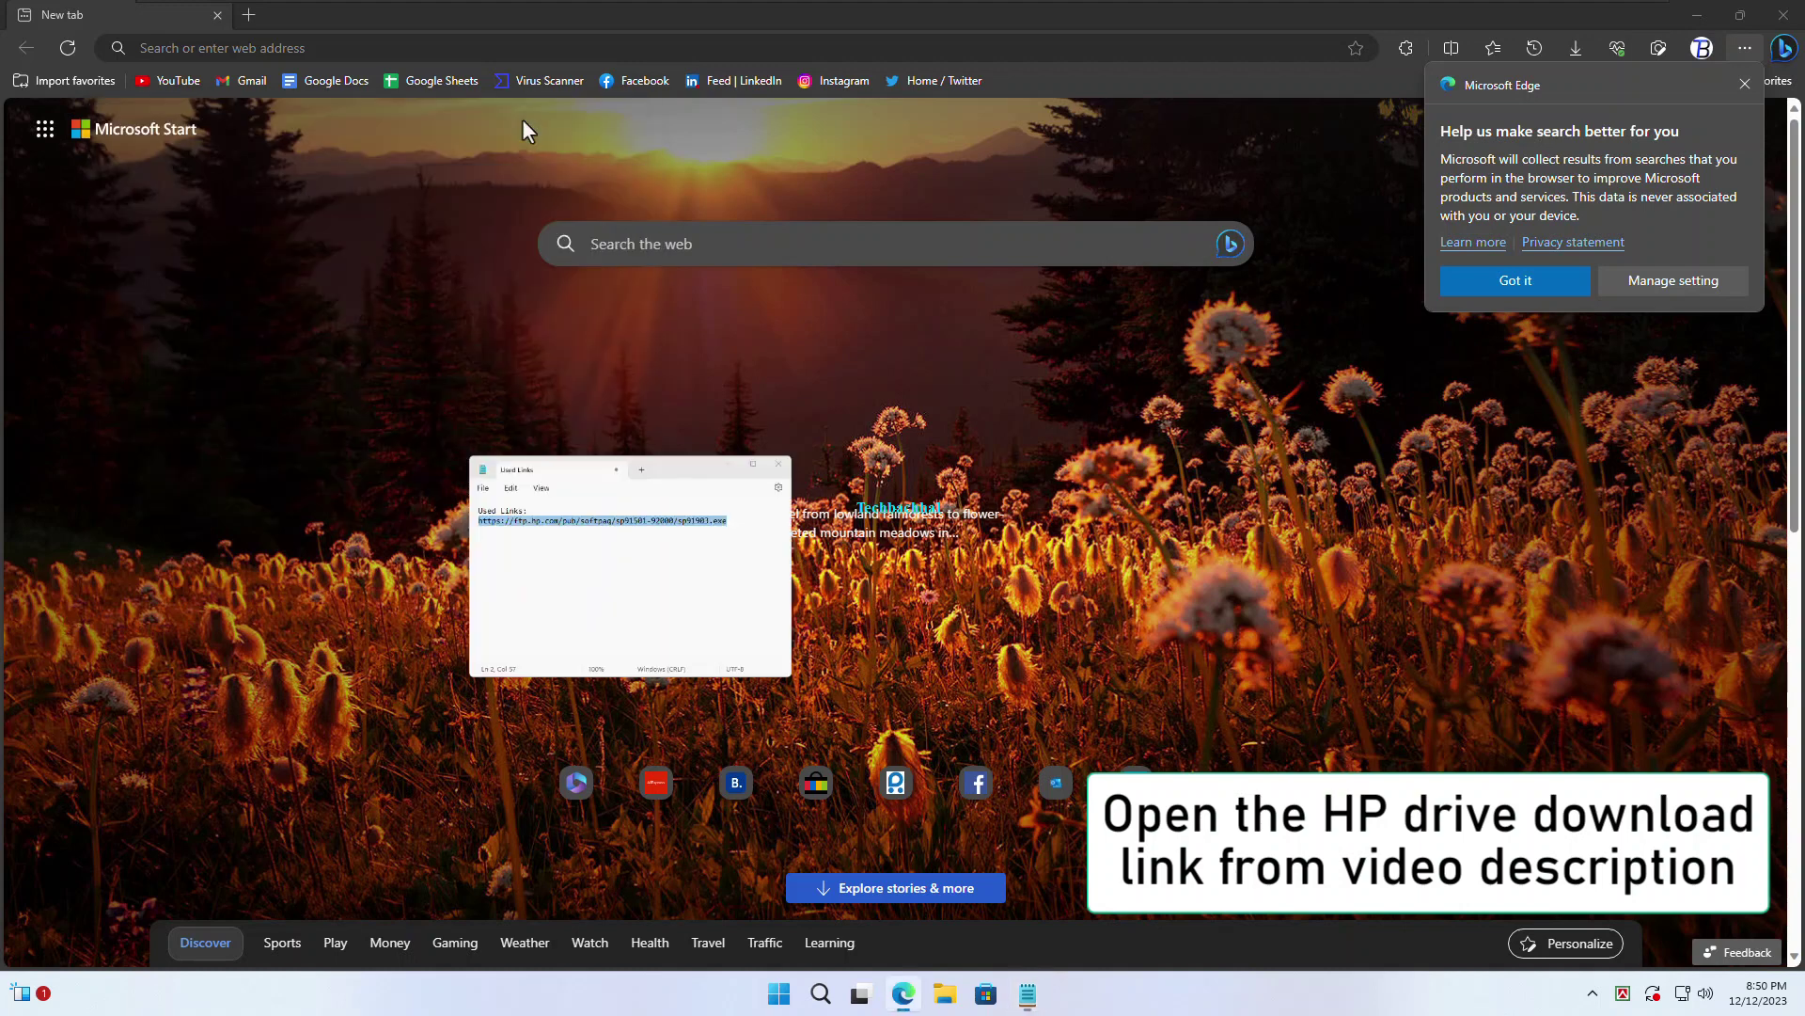
{"action": "left_click", "coordinate": [211, 55]}
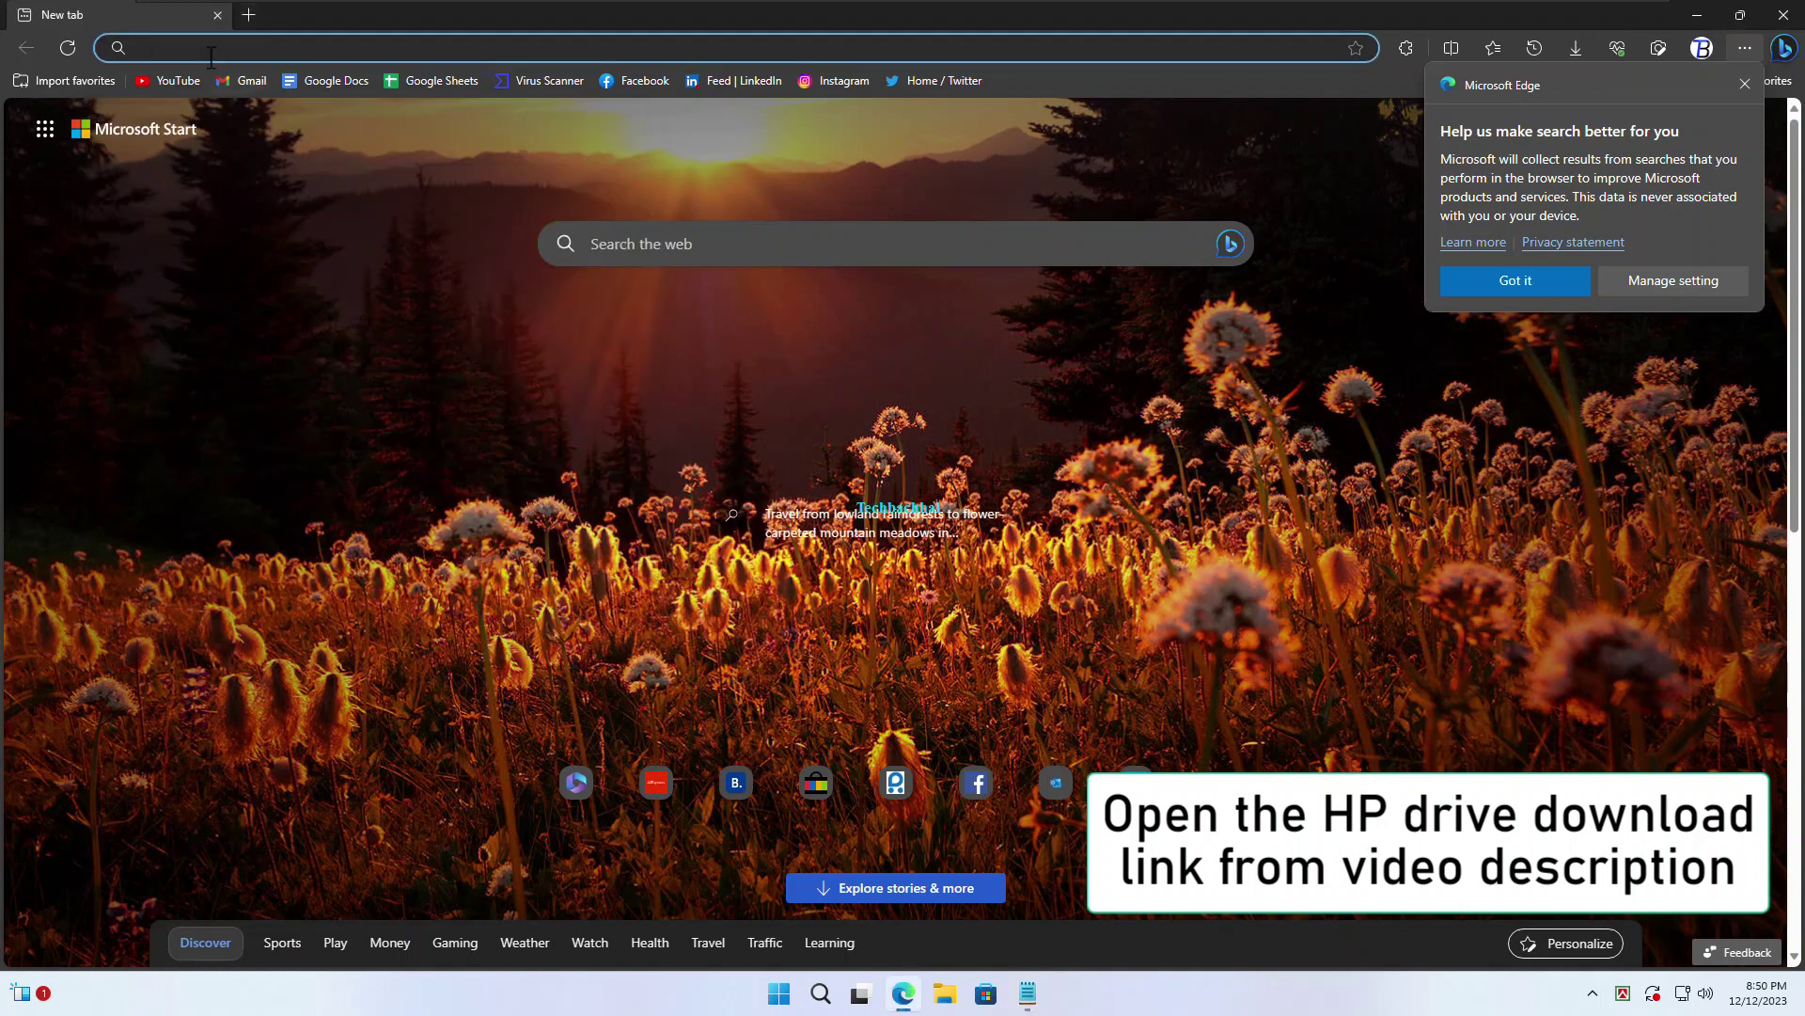
{"action": "key", "text": "ctrl+v"}
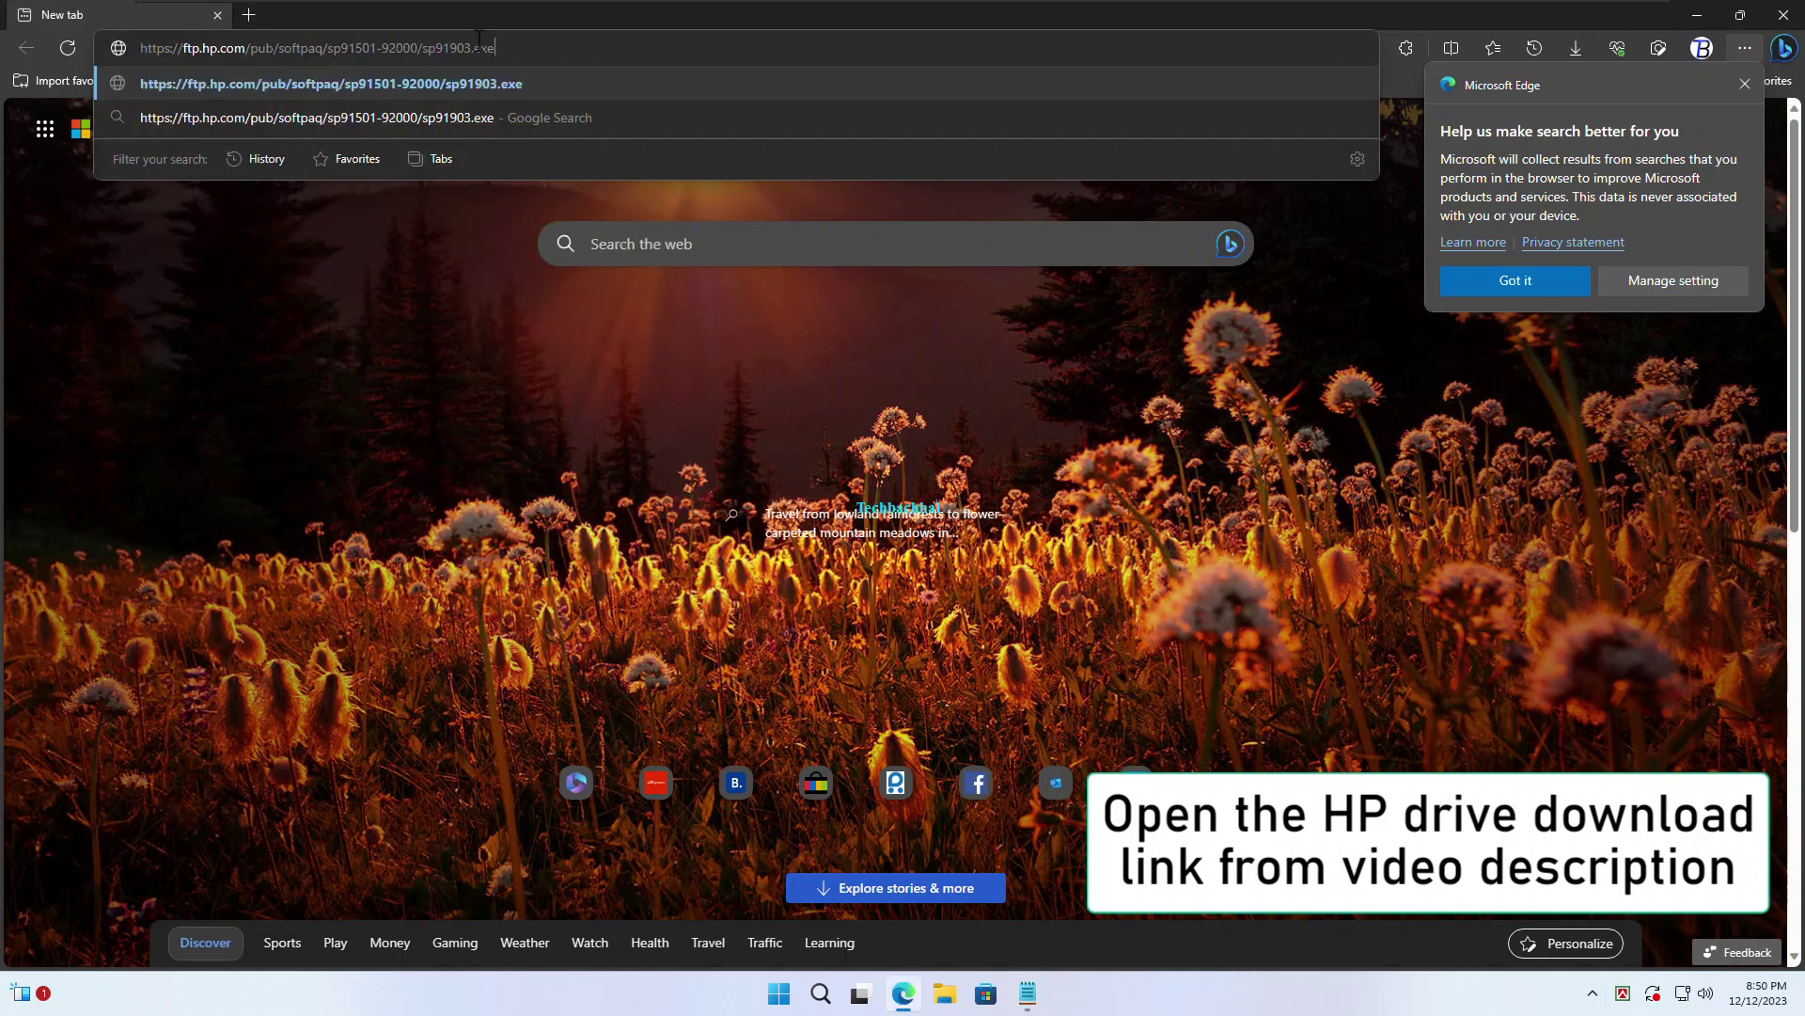
{"action": "key", "text": "Return"}
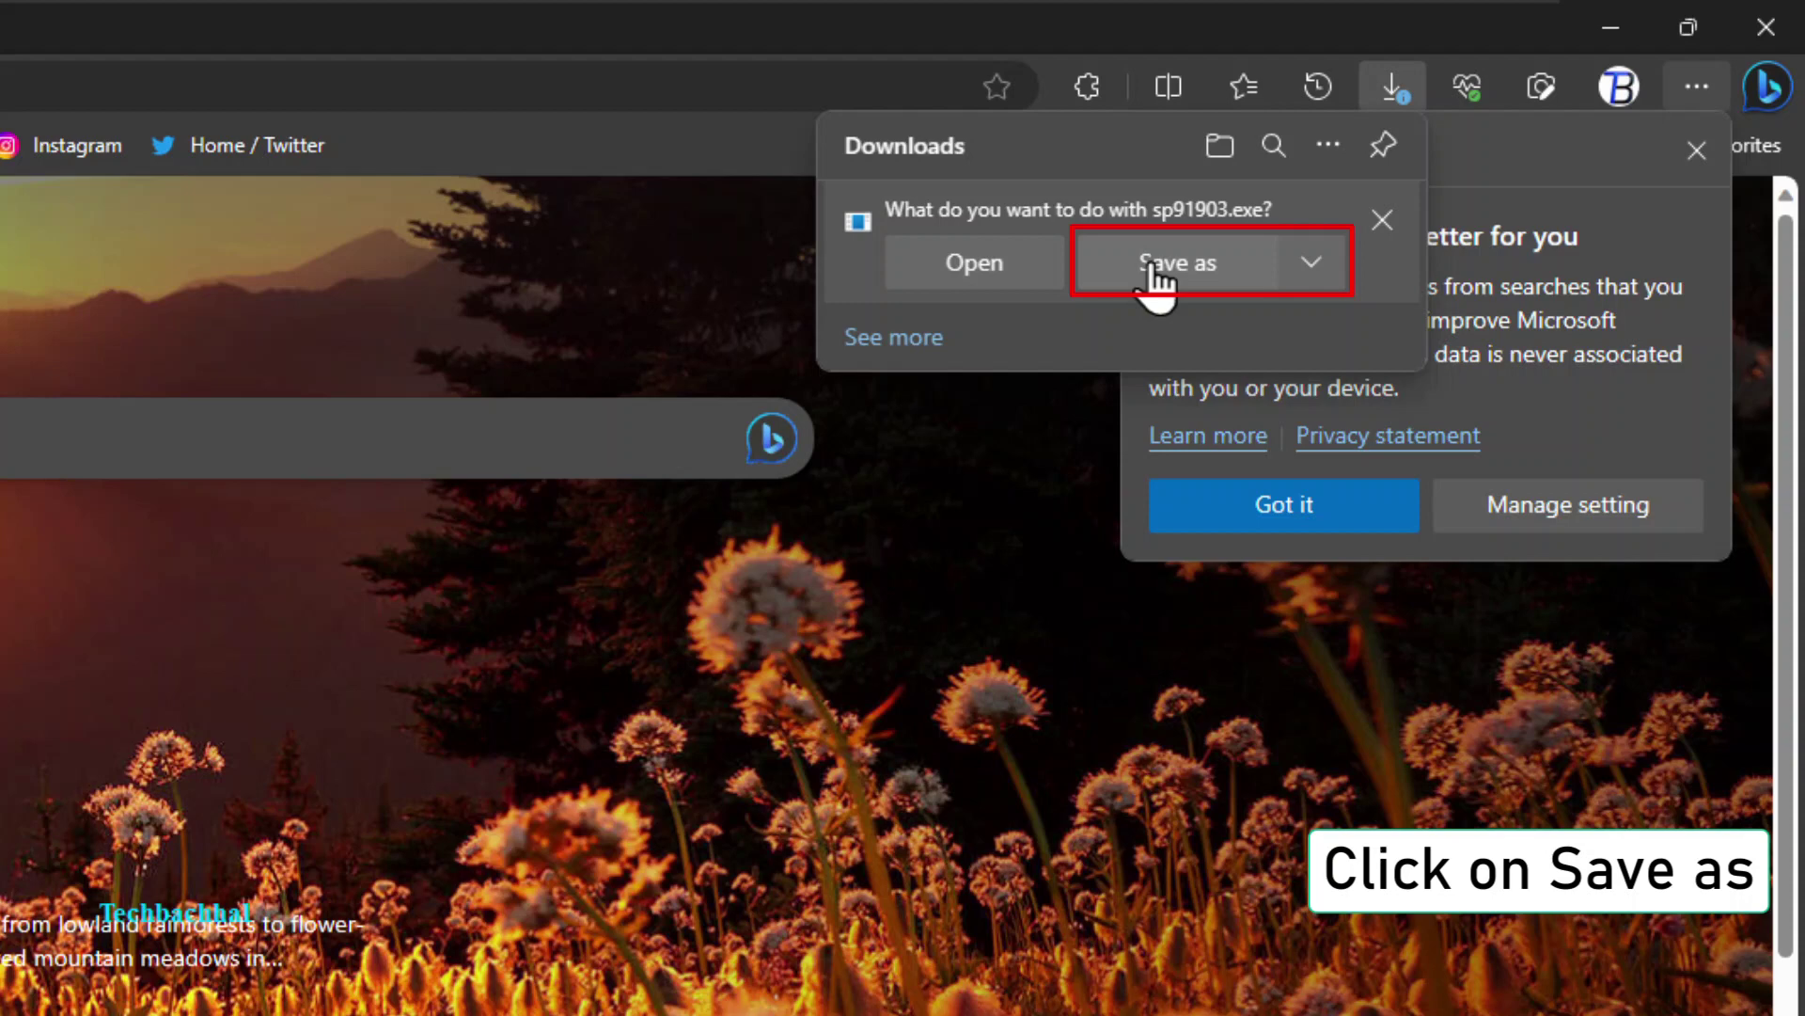
Step: Save sp91903.exe into the Downloads folder
{"action": "left_click", "coordinate": [1151, 267]}
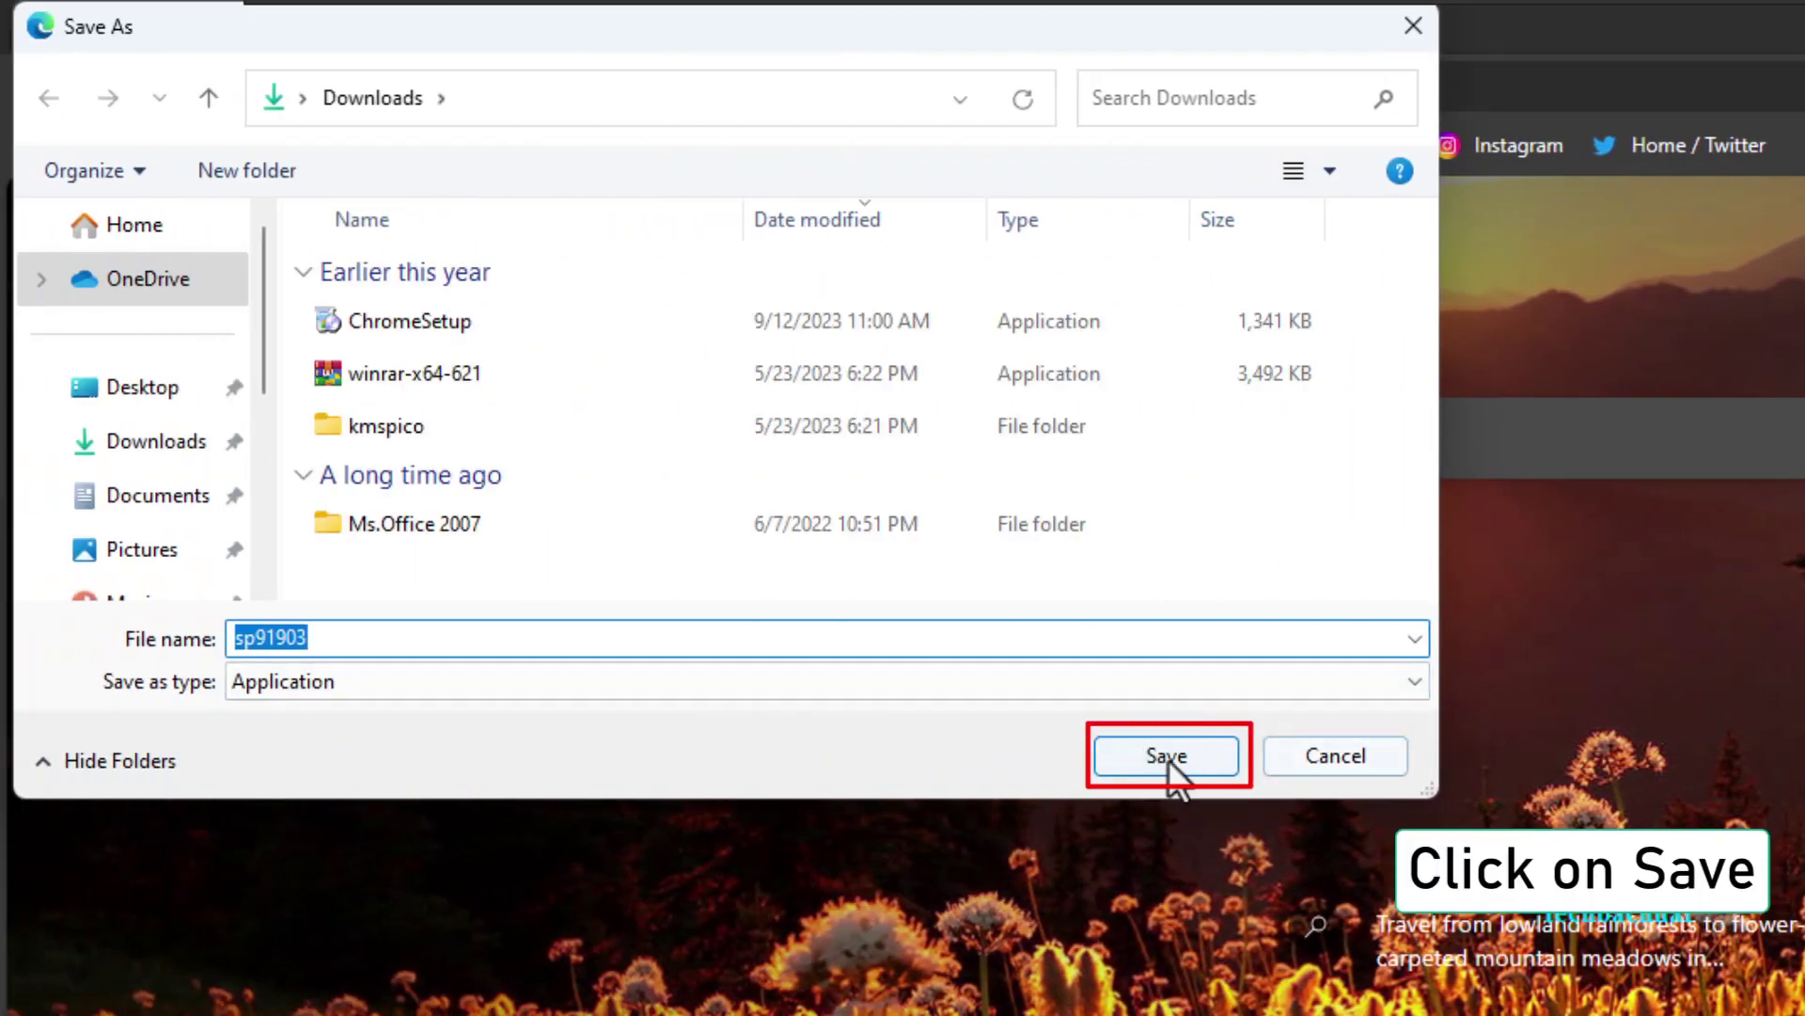
{"action": "left_click", "coordinate": [1166, 756]}
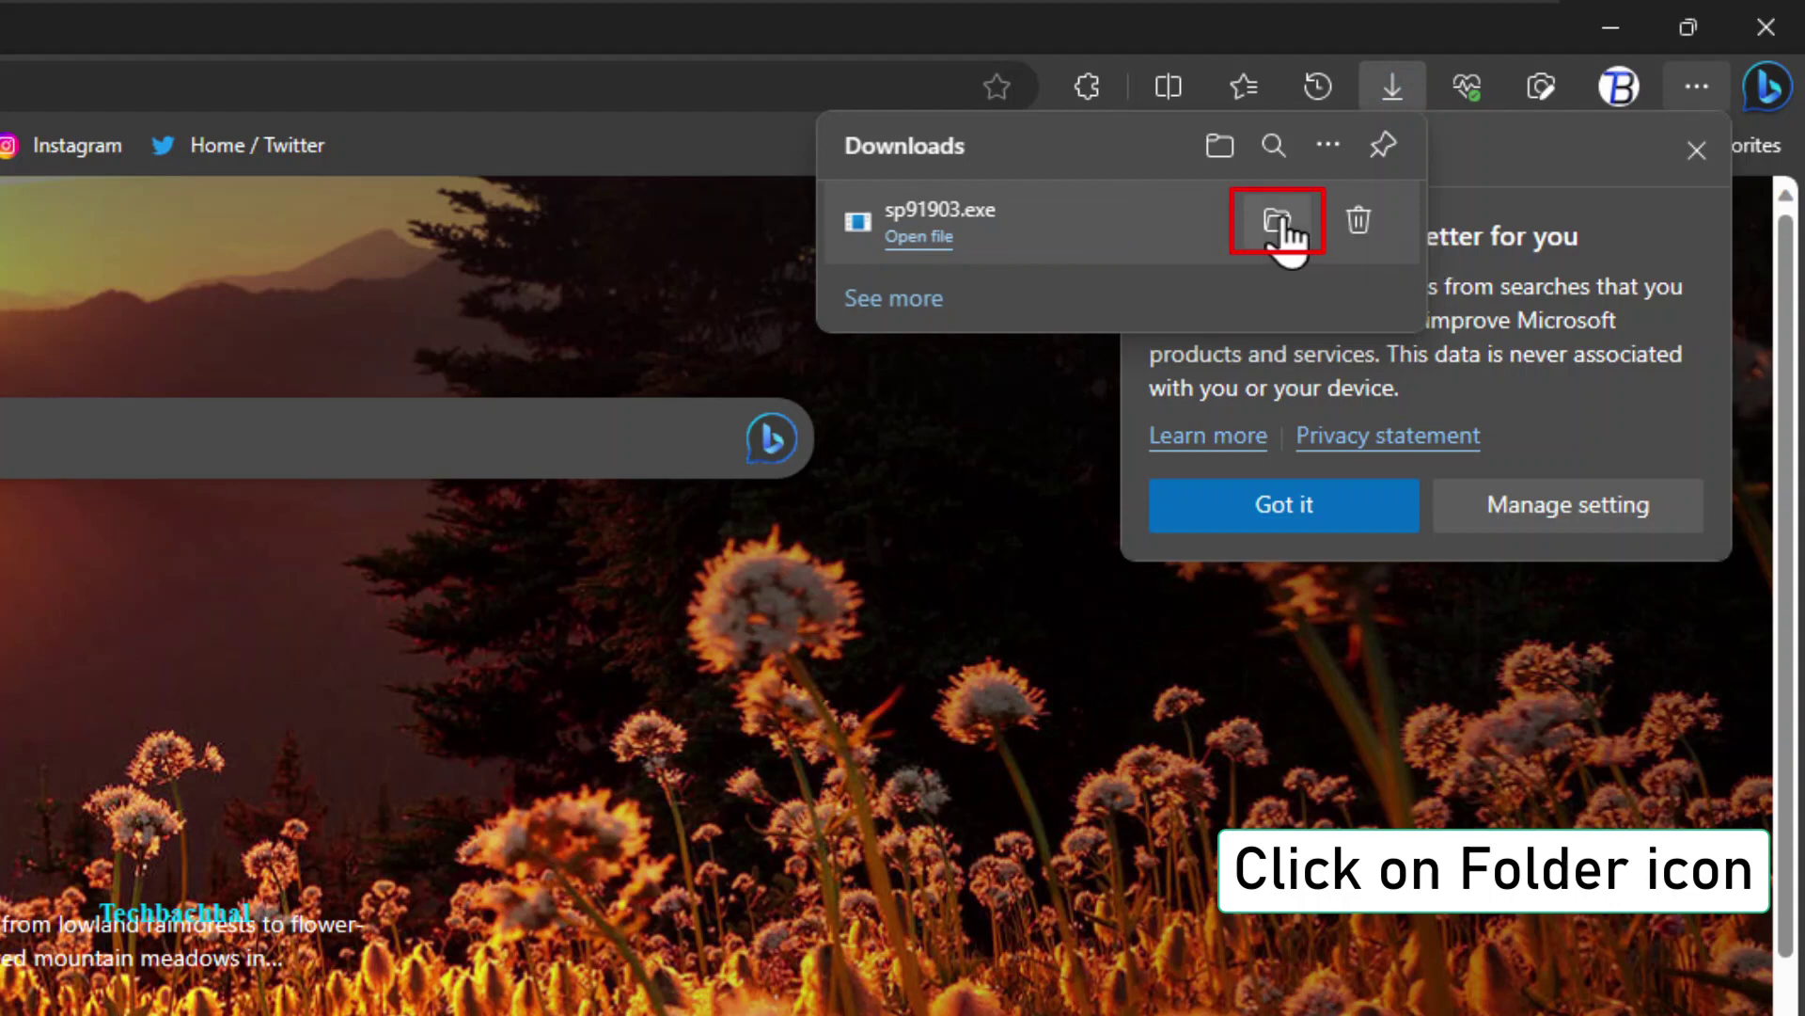
Step: Run sp91903 from Downloads and grant it administrator permission
{"action": "left_click", "coordinate": [1278, 224]}
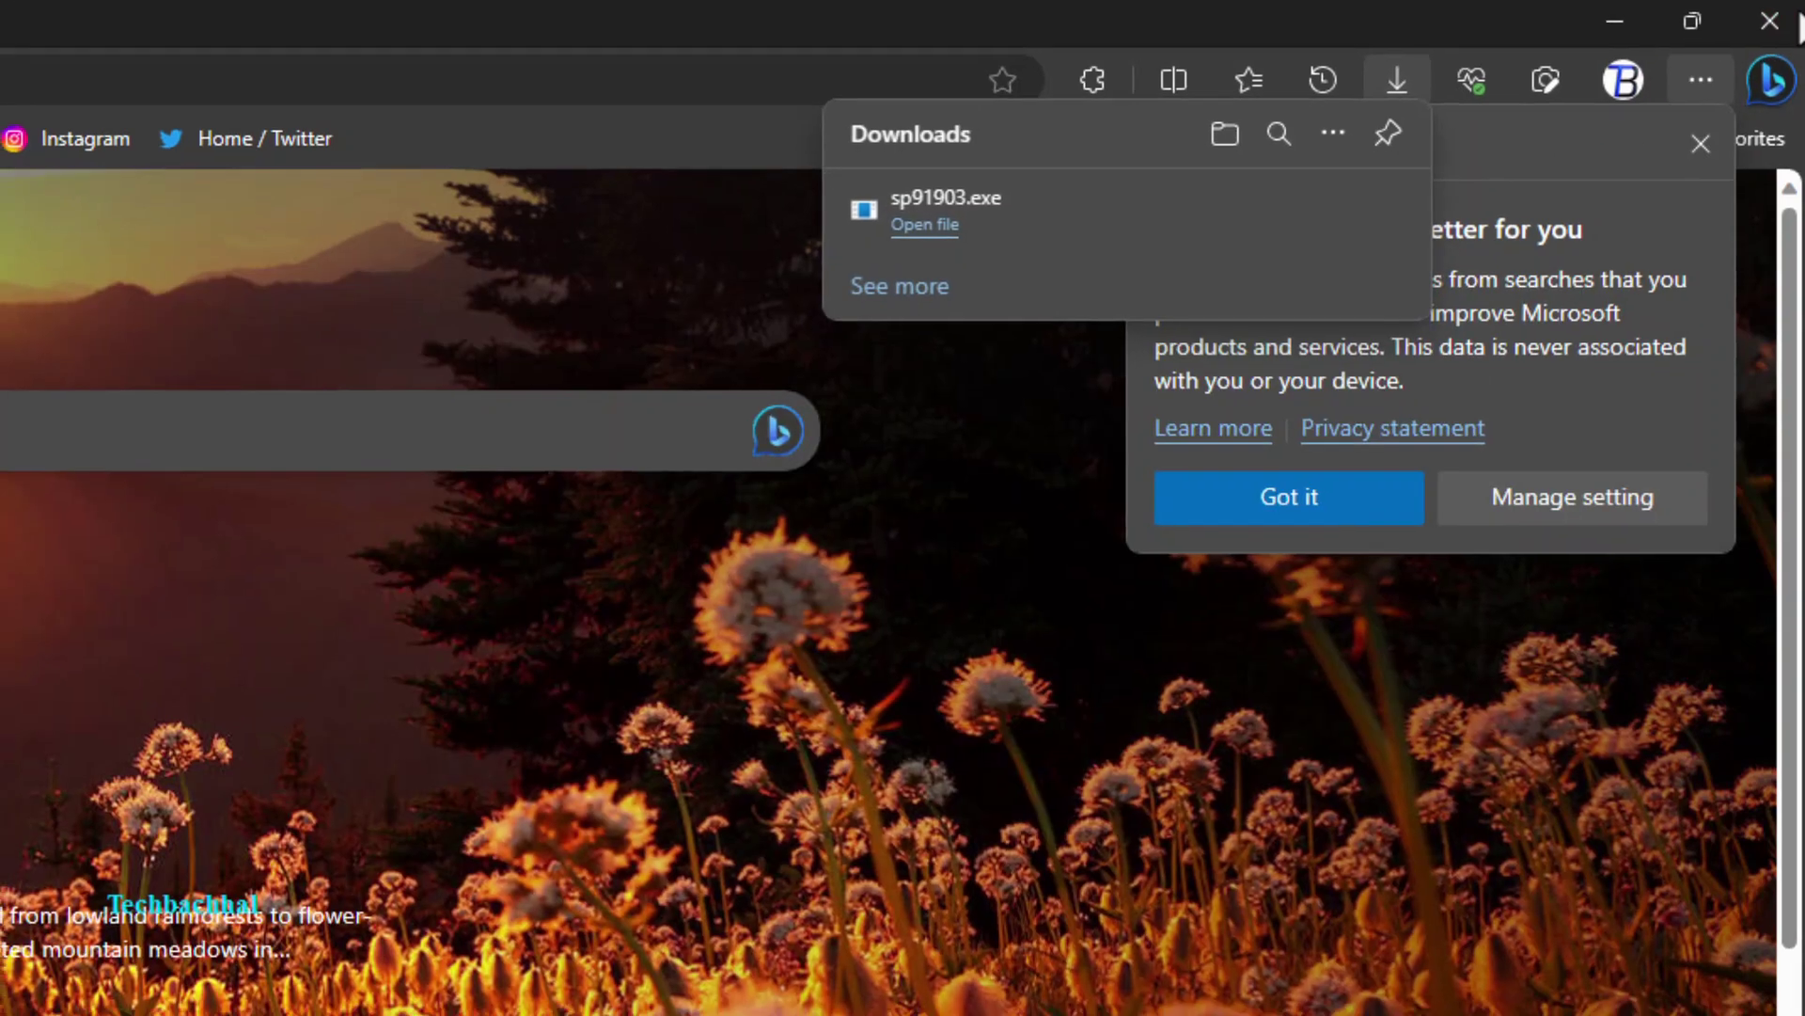
{"action": "left_click", "coordinate": [1796, 30]}
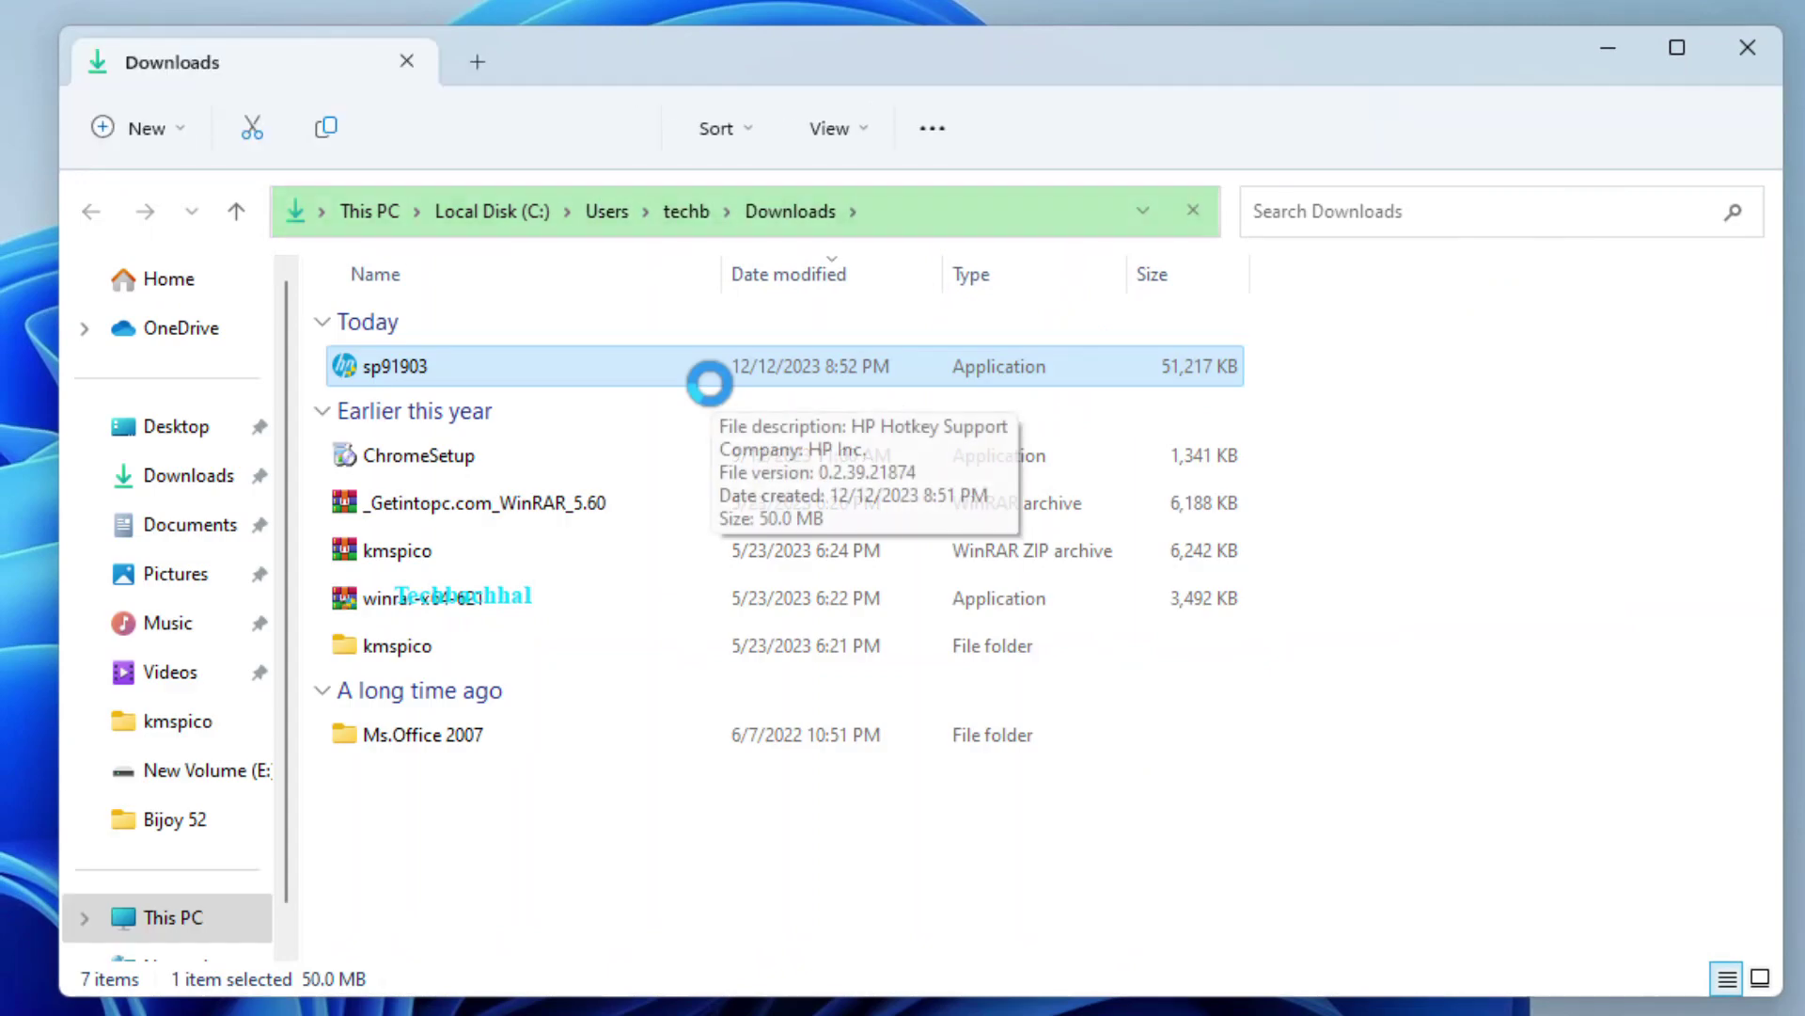
{"action": "double_click", "coordinate": [433, 360]}
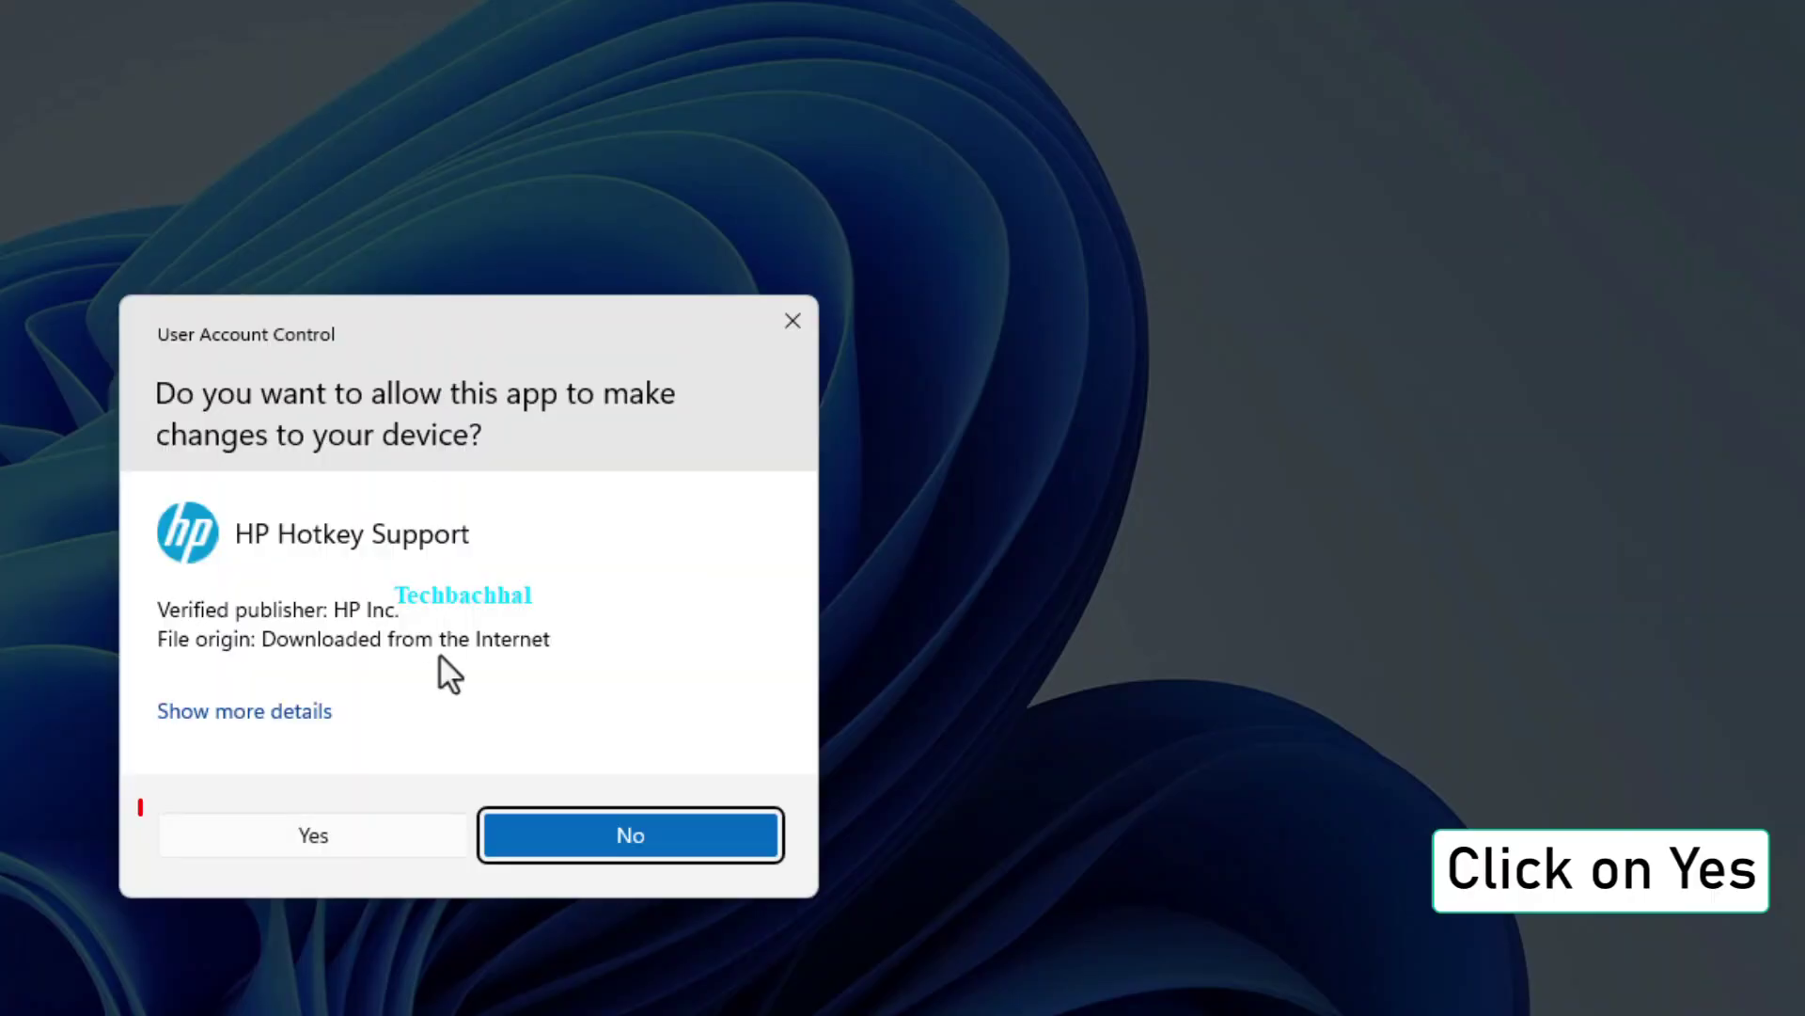
{"action": "left_click", "coordinate": [290, 846]}
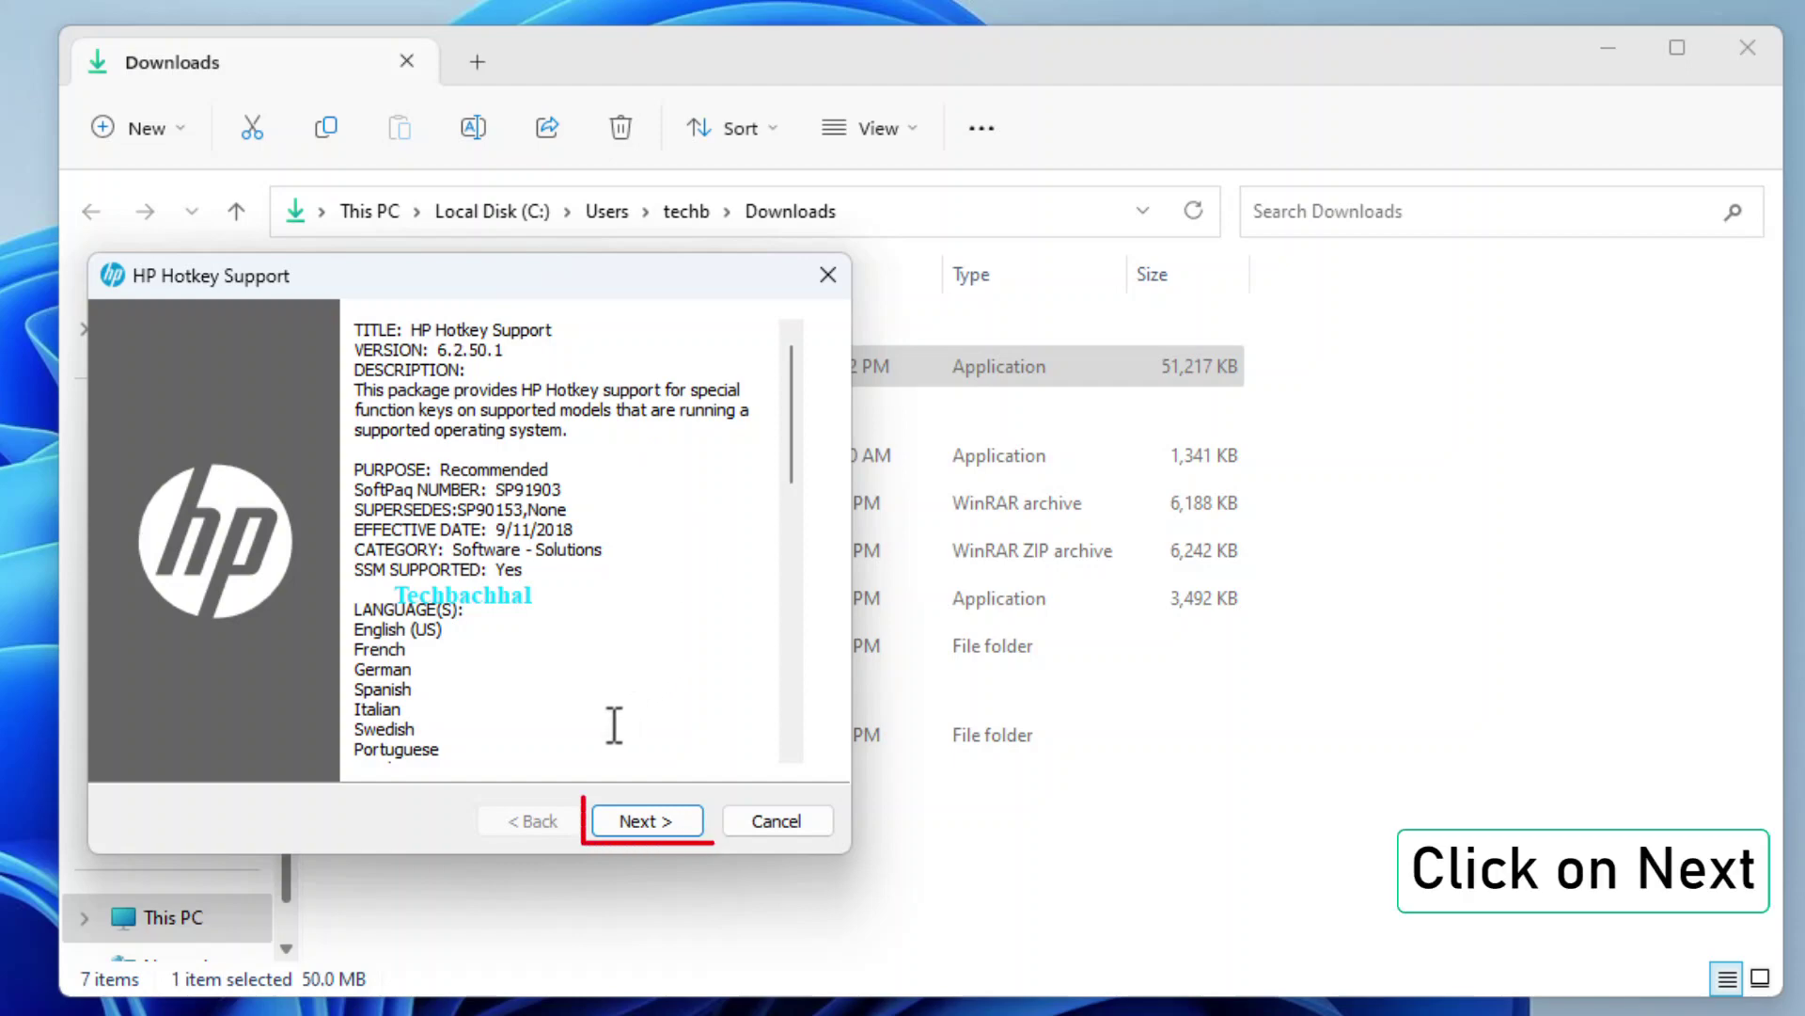
Step: Accept the HP license and extract the package to C:\SWSetup\SP91903
{"action": "left_click", "coordinate": [663, 816]}
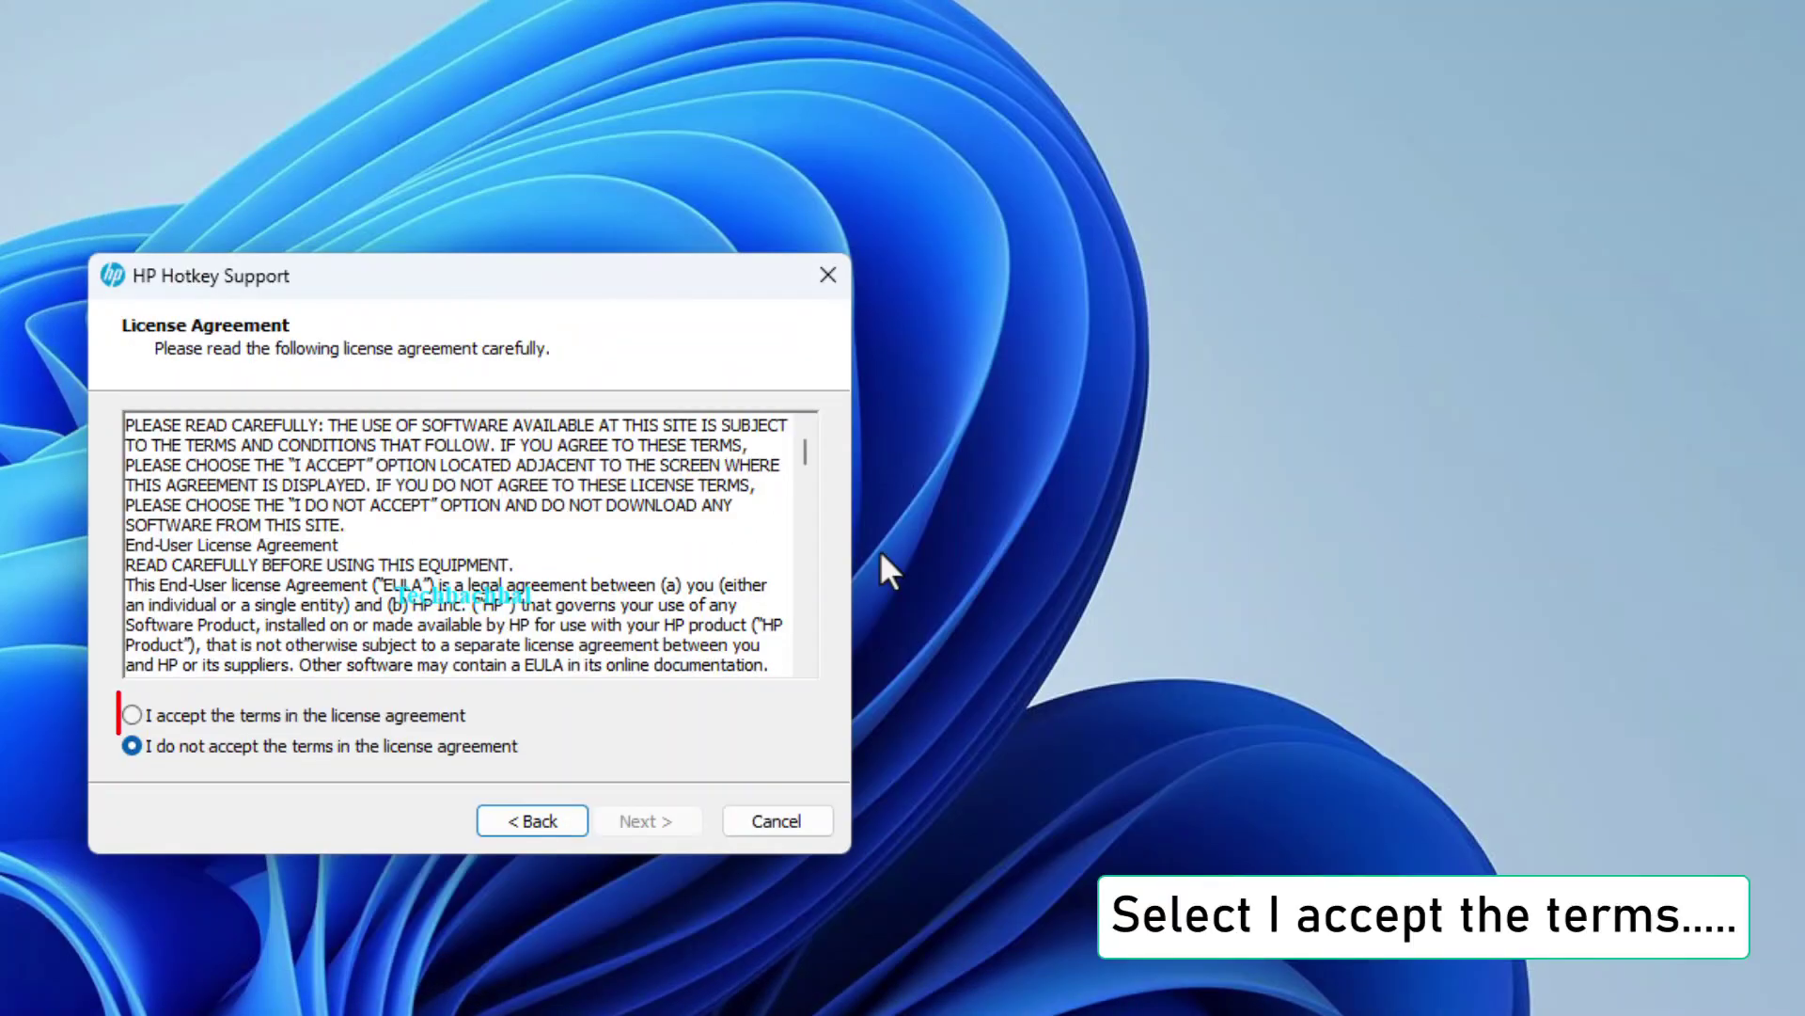
{"action": "left_click", "coordinate": [133, 716]}
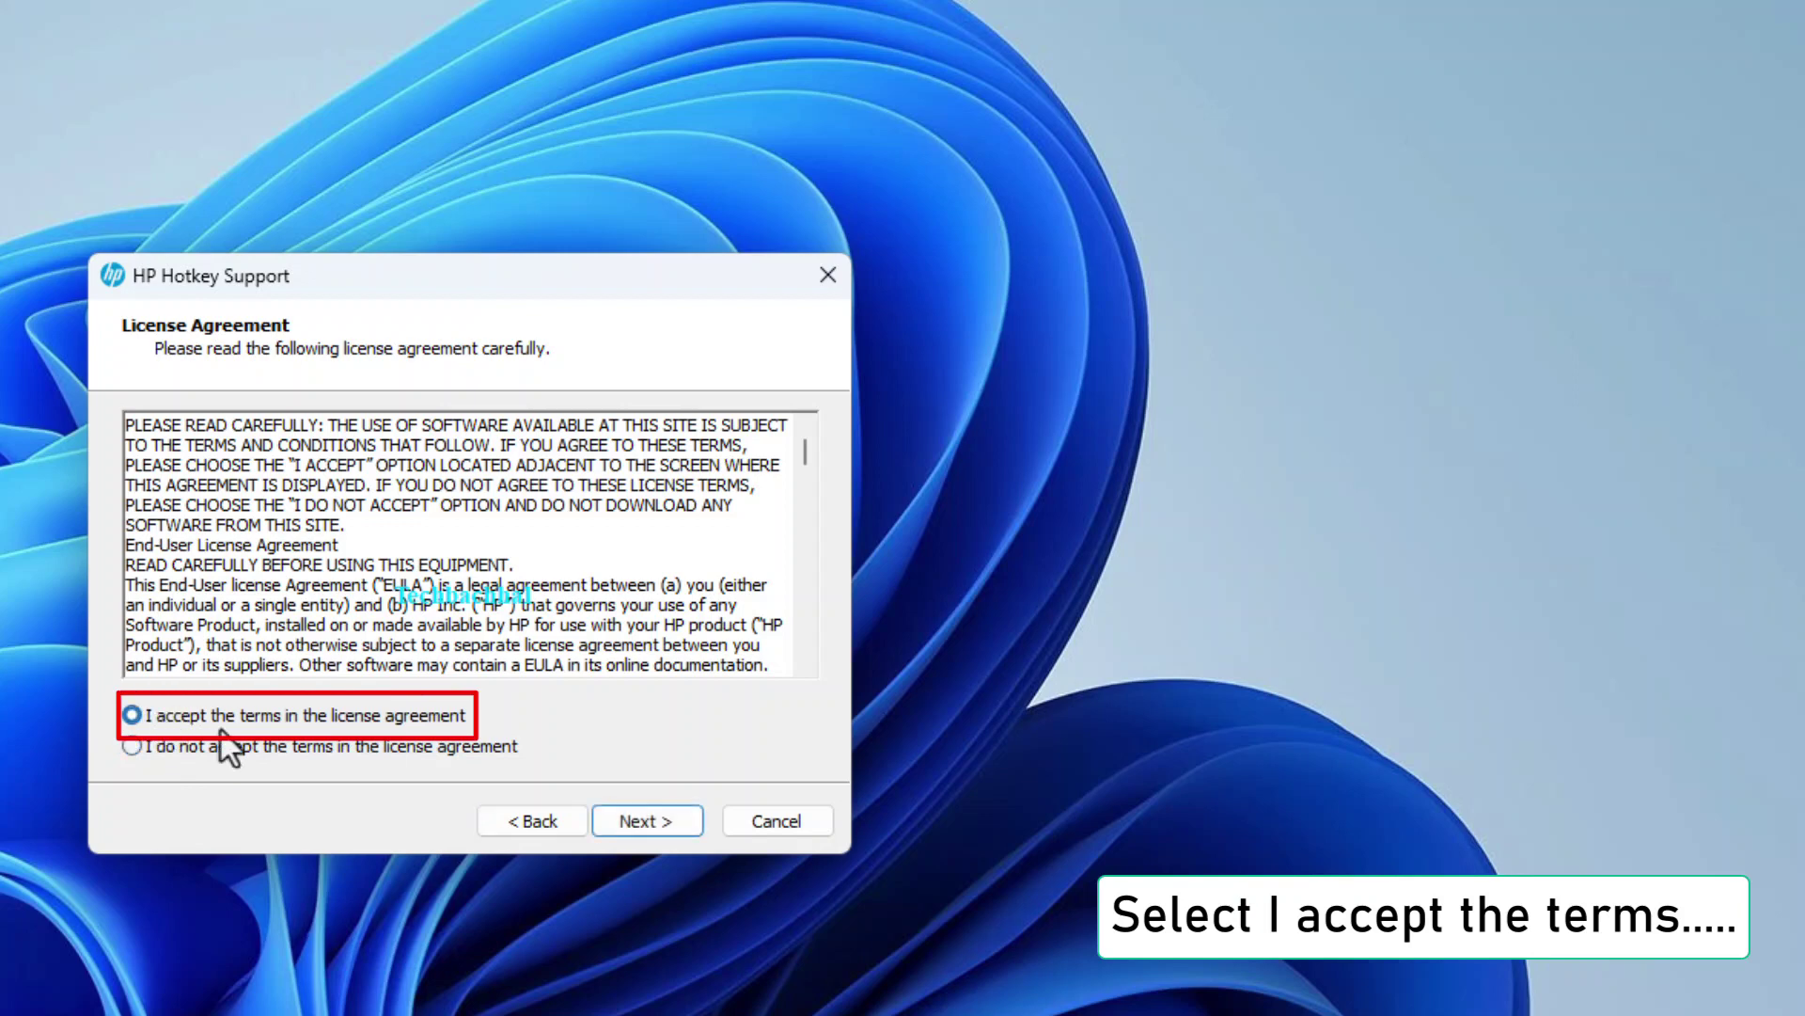
{"action": "left_click", "coordinate": [628, 818]}
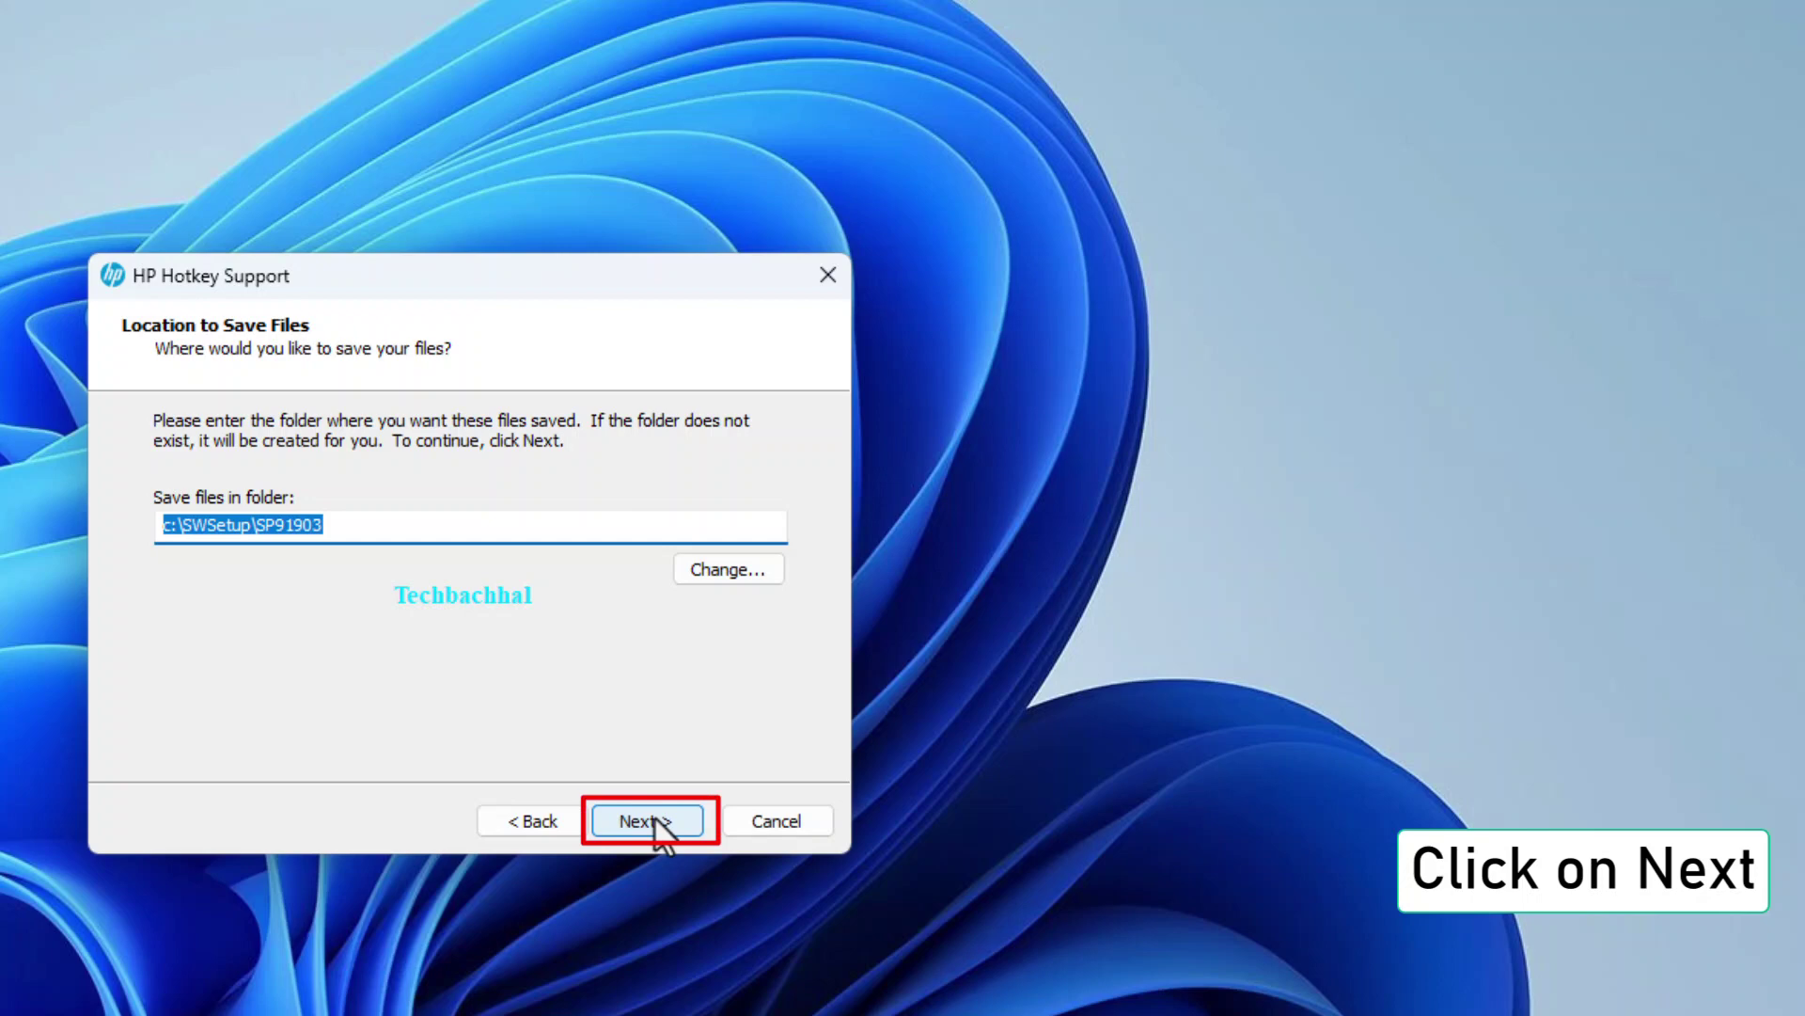
{"action": "left_click", "coordinate": [642, 820]}
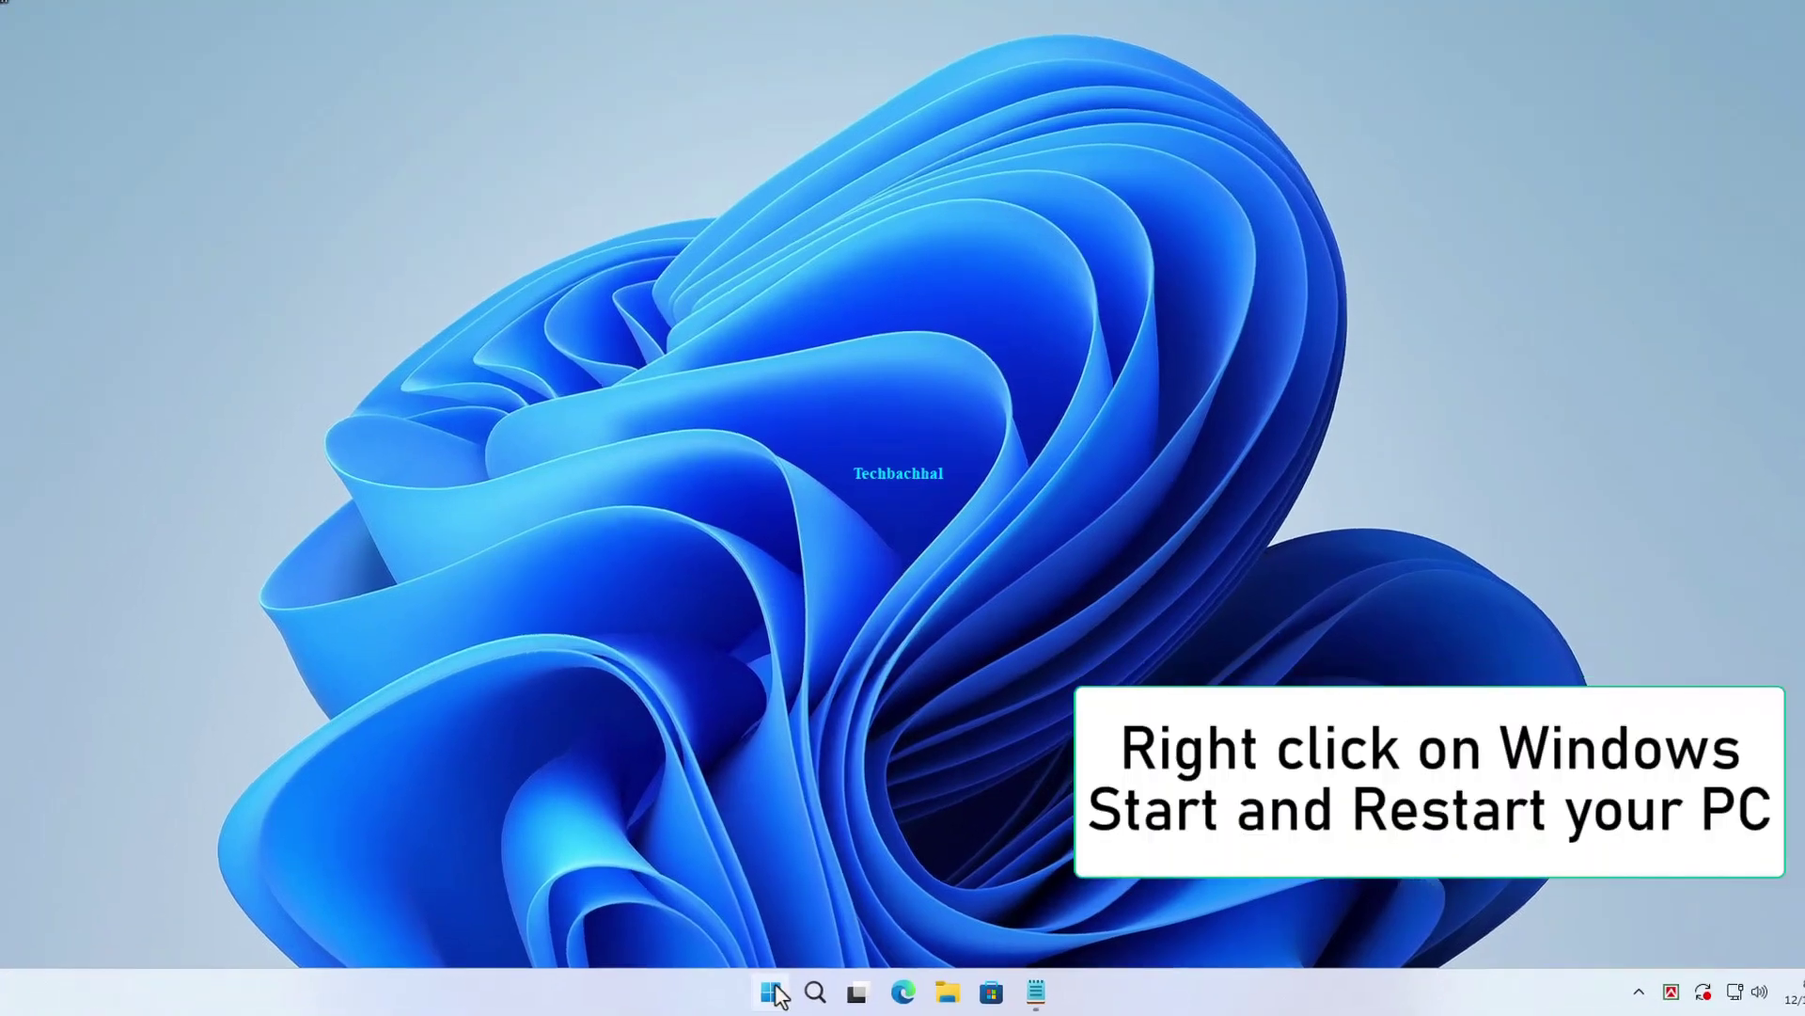
Step: Right-click Start to show the shut down or sign out options
{"action": "right_click", "coordinate": [776, 995]}
{"action": "mouse_move", "coordinate": [658, 835]}
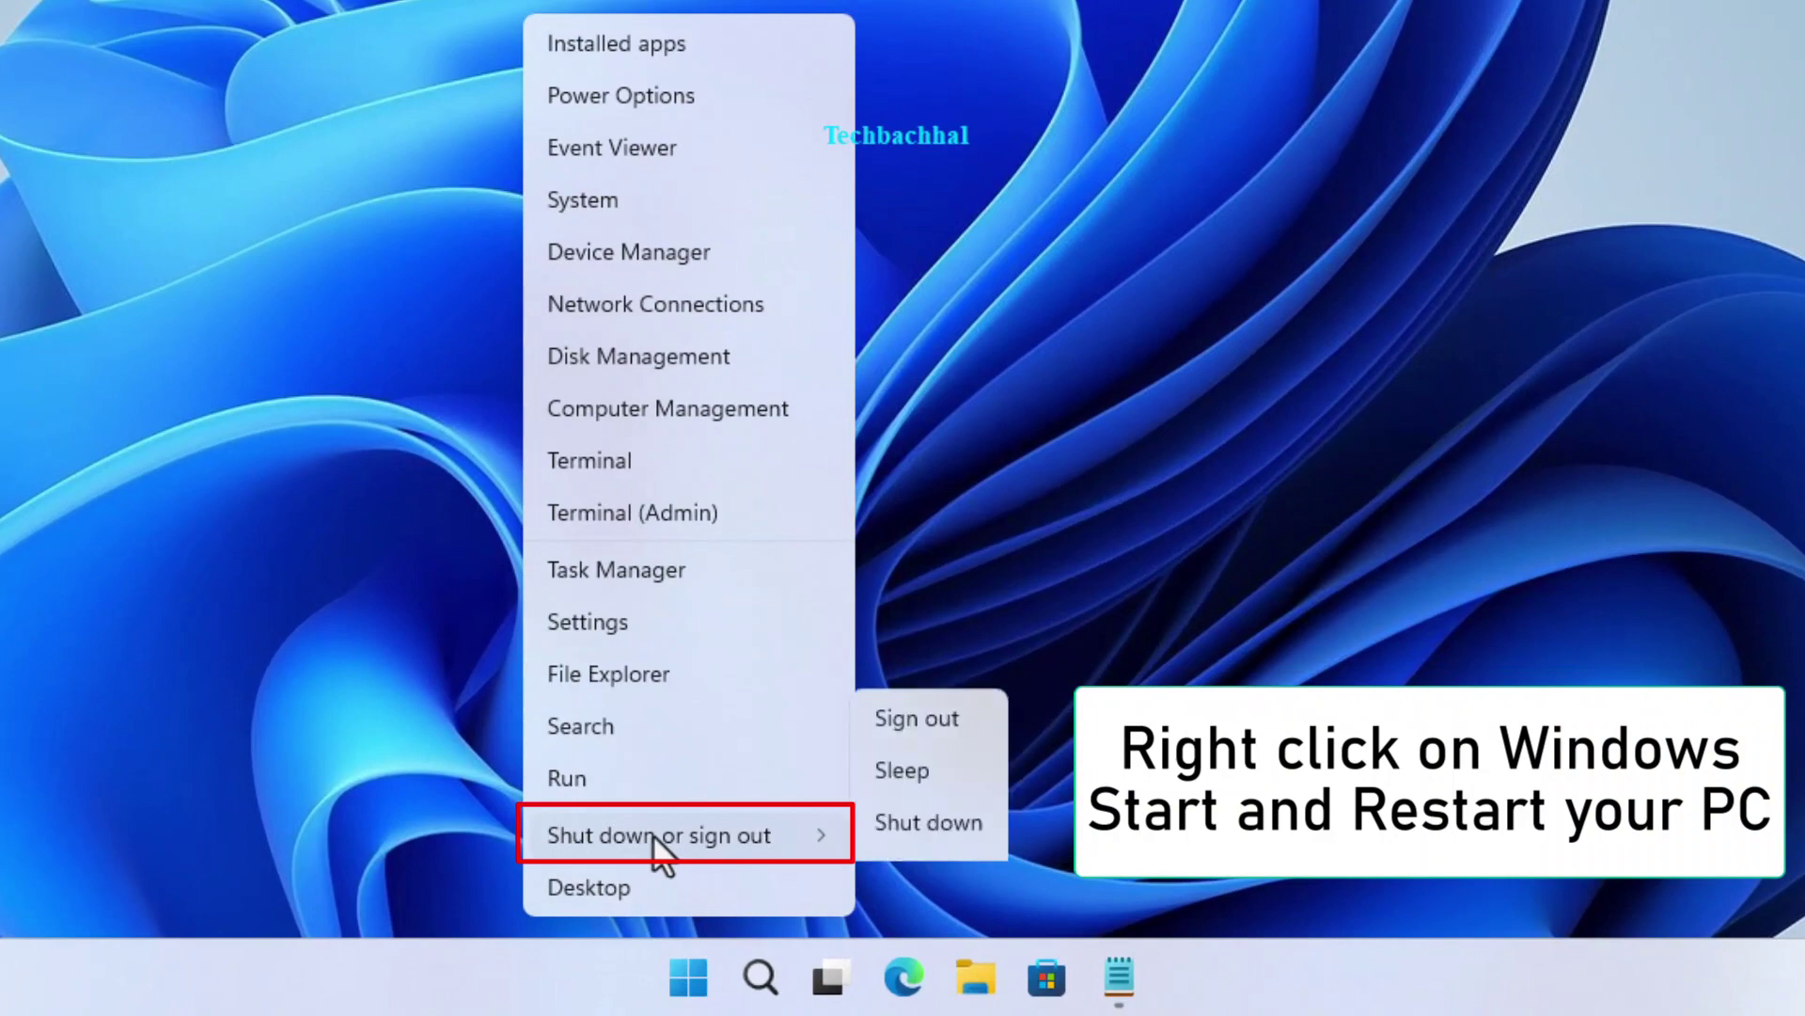